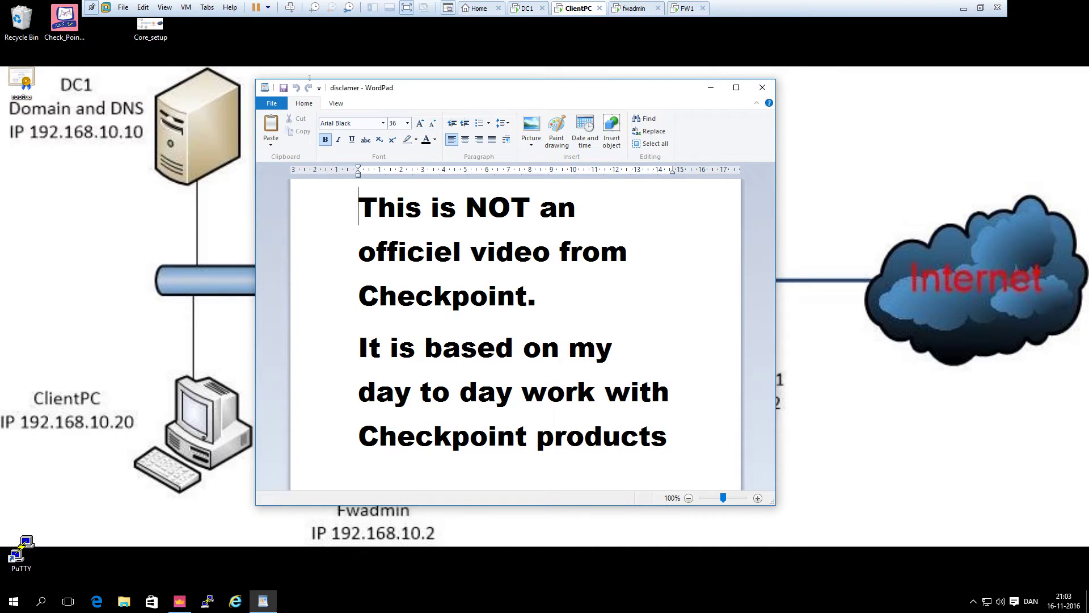
Close the WordPad disclaimer note to reveal the lab network diagram
click(762, 87)
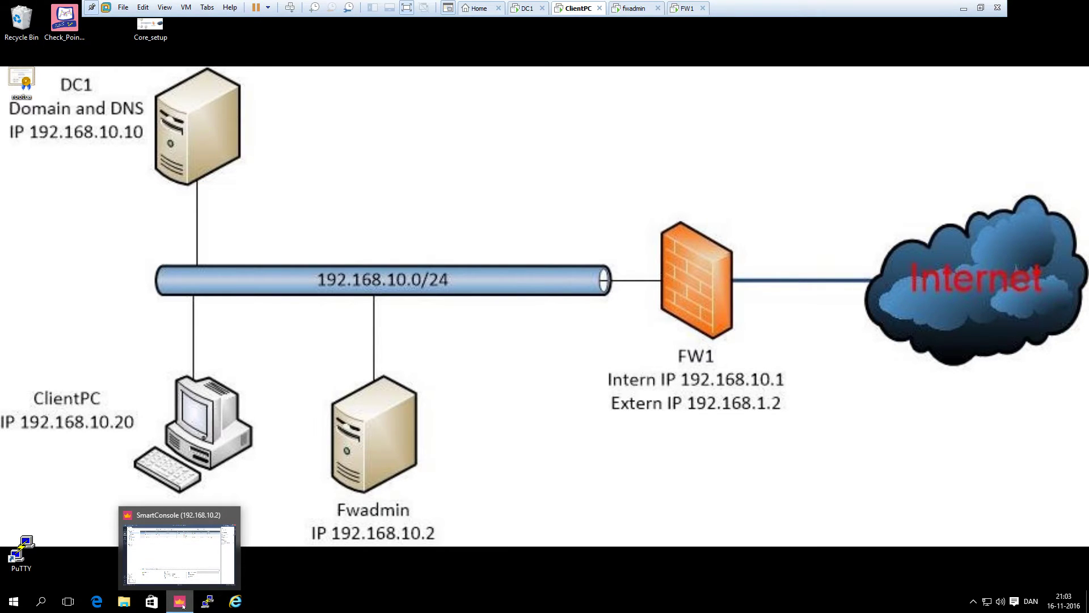
Open gw-11622b's NAT page and toggle automatic address translation on, then back off
click(183, 606)
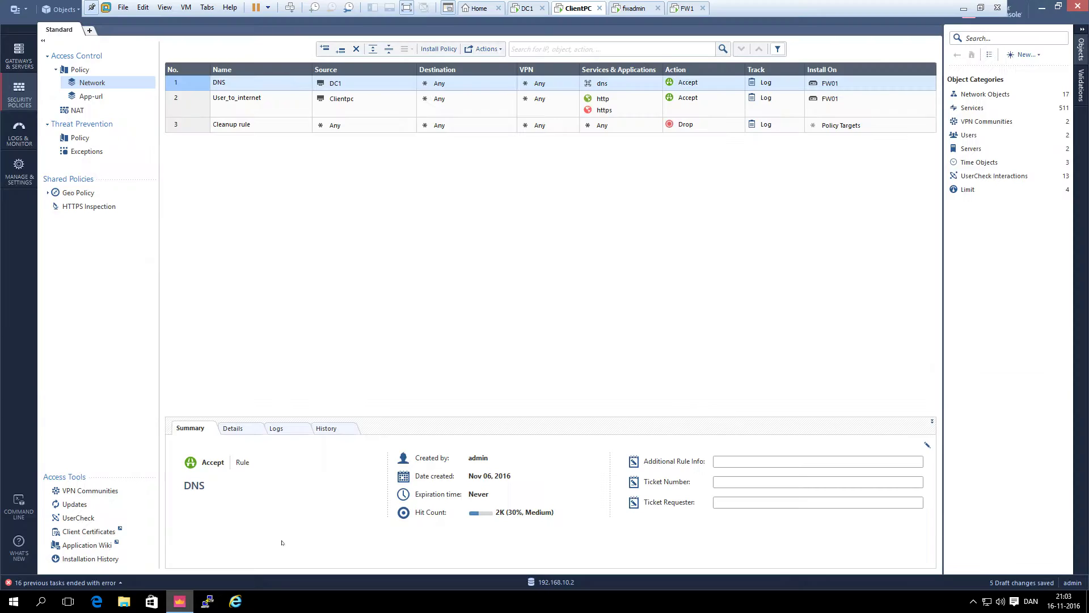
click(973, 96)
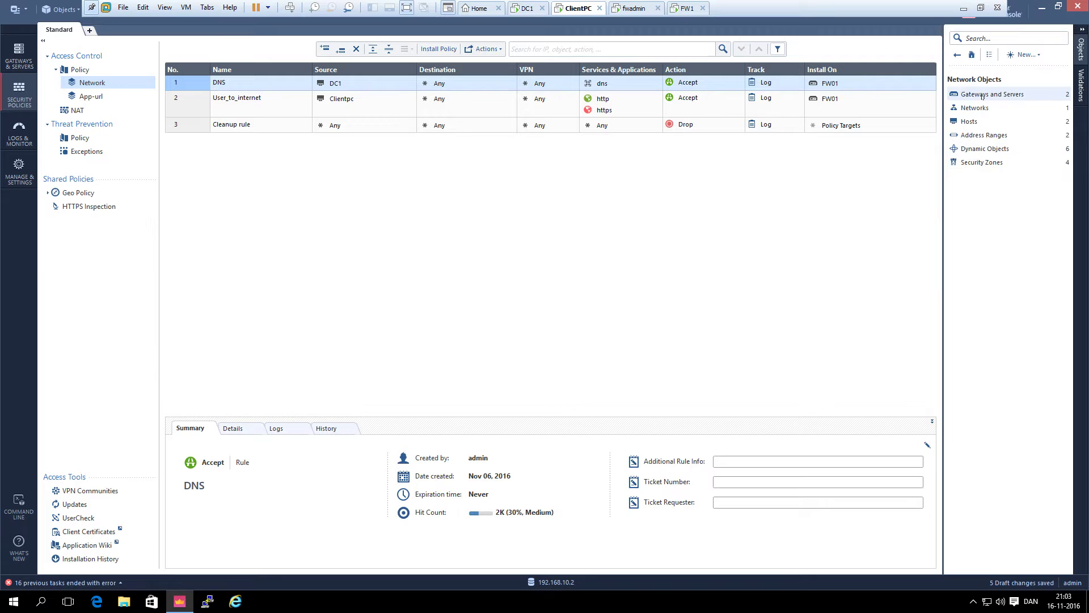
click(982, 95)
double_click(978, 107)
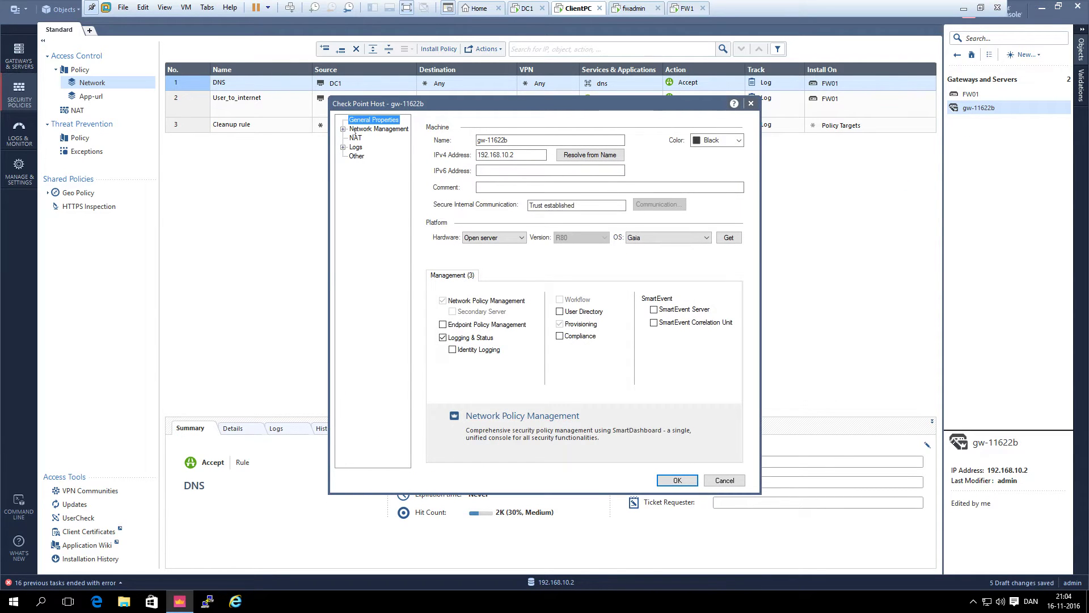
click(356, 138)
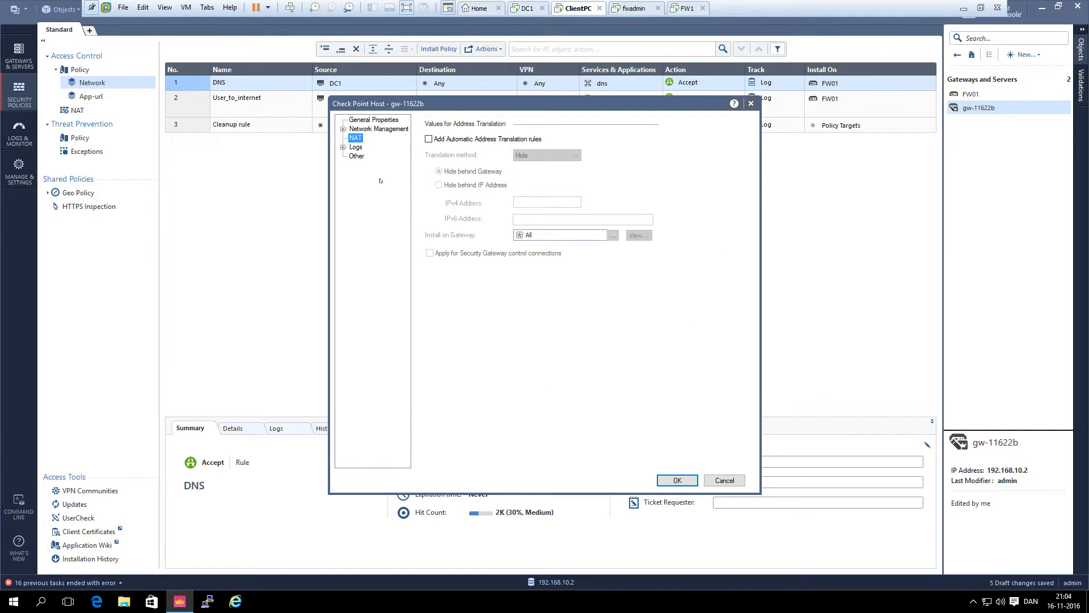
click(429, 139)
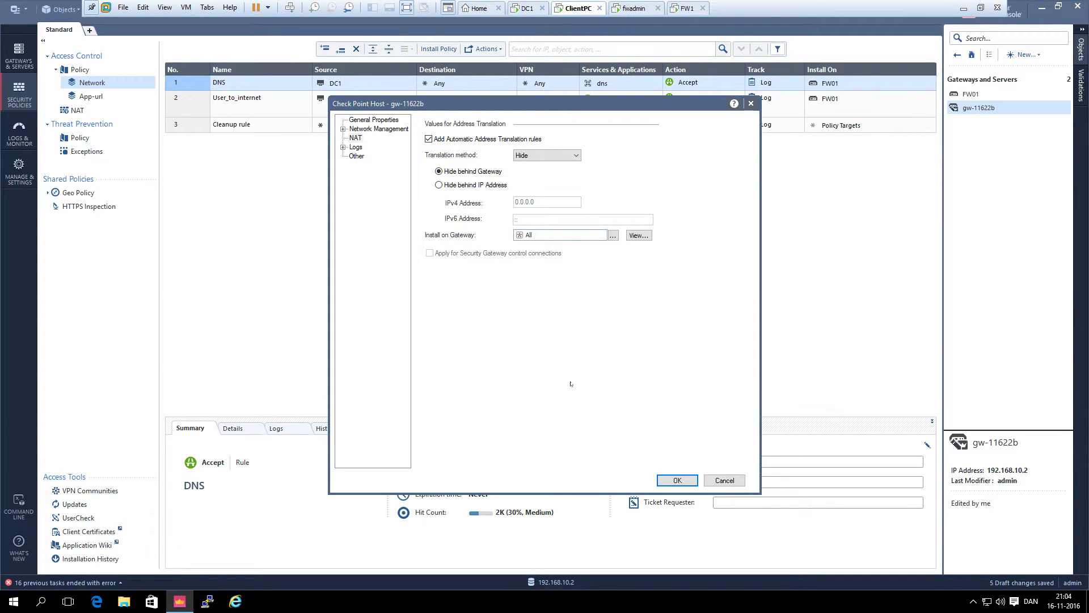
click(530, 140)
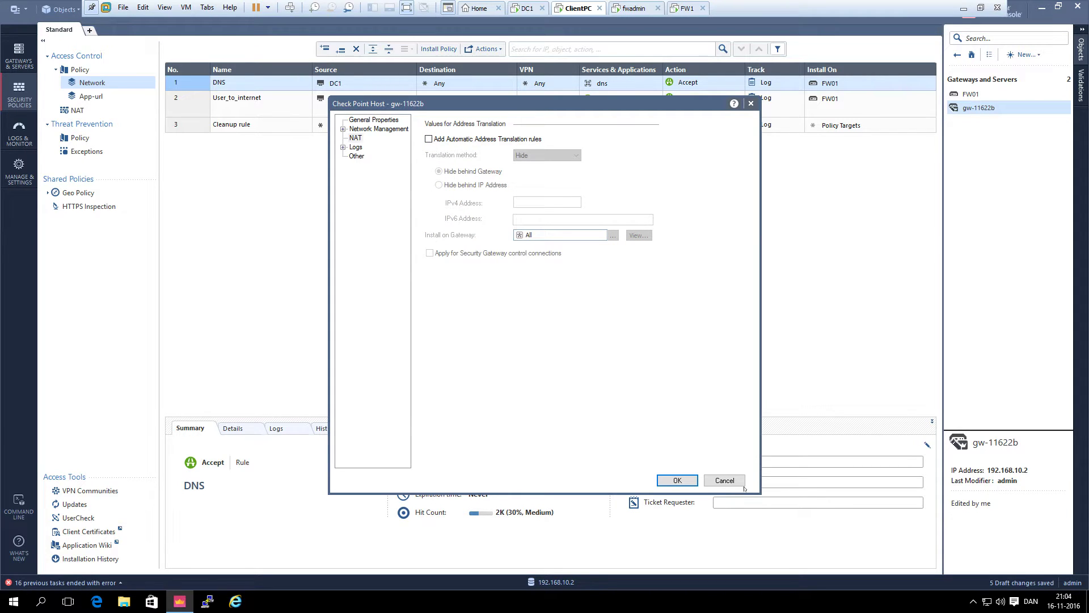
click(723, 480)
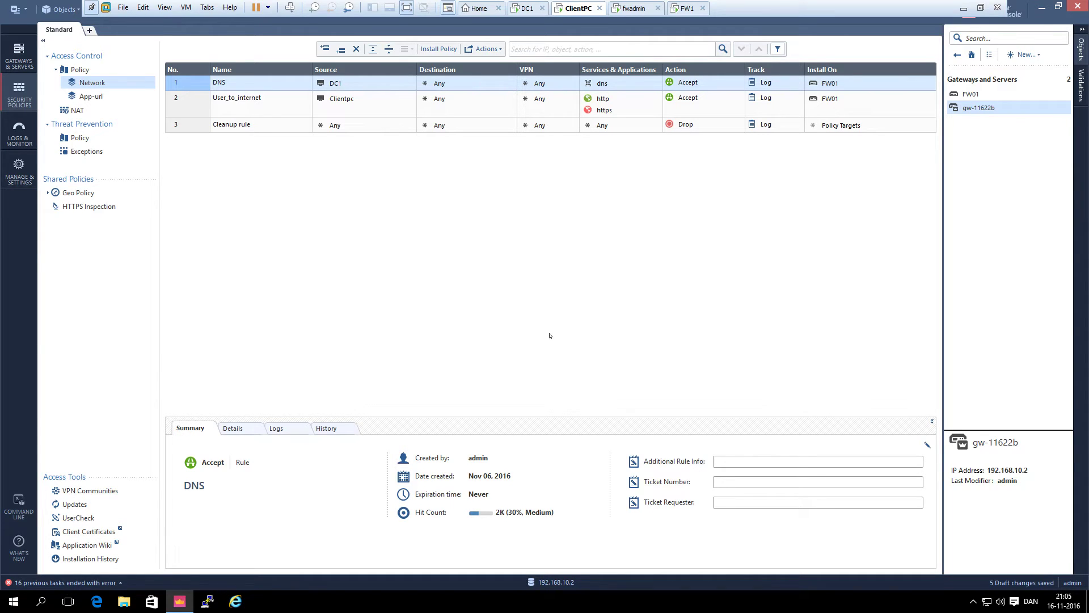
Start a new Check Point Host object named fwadmin-ext
right_click(964, 167)
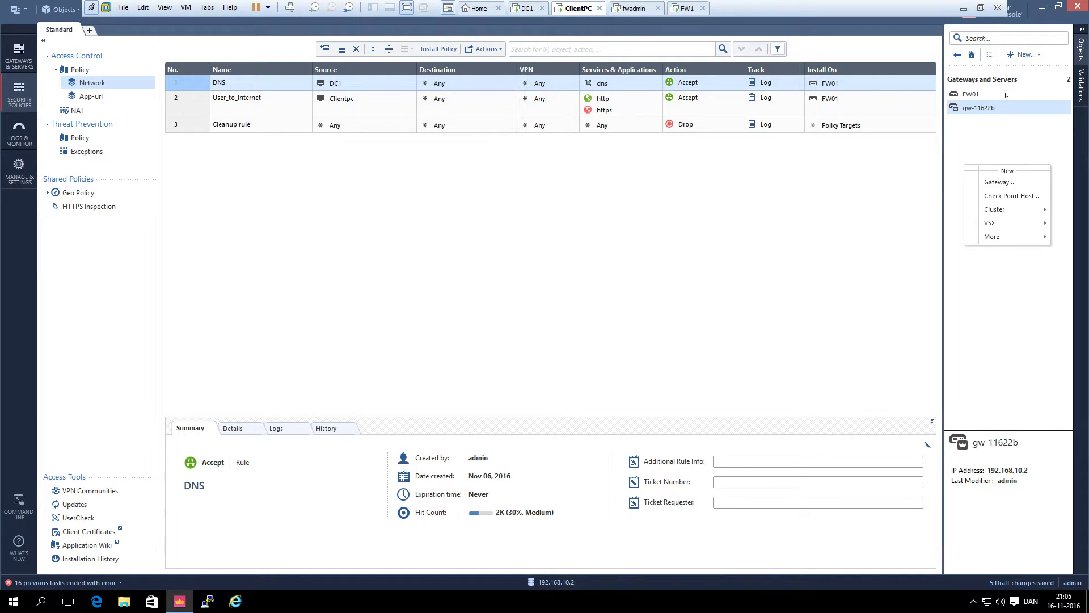
click(1023, 54)
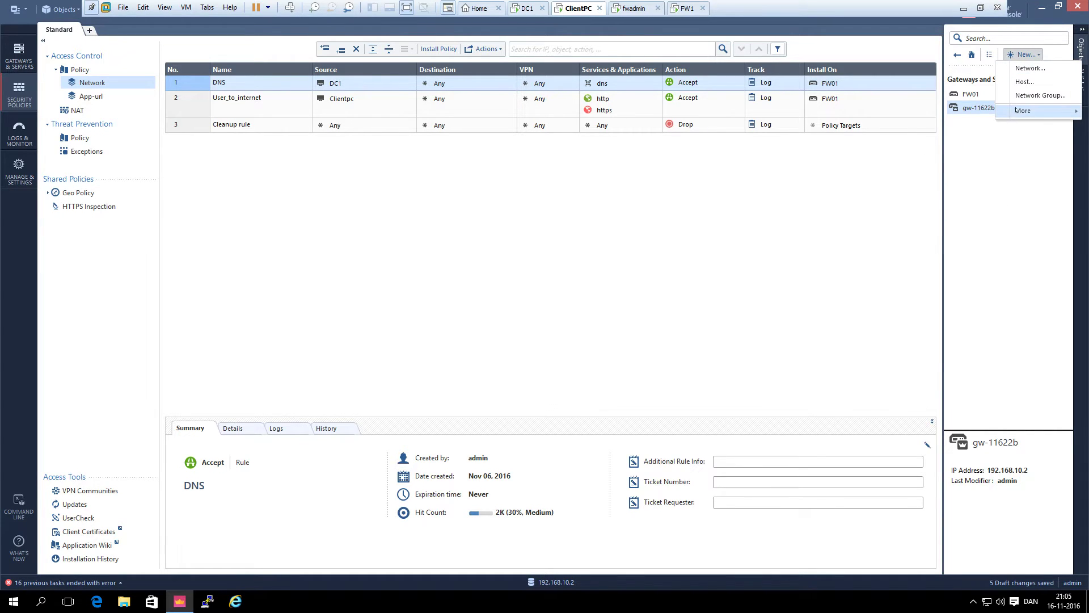
mouse_move(1017, 111)
mouse_move(917, 114)
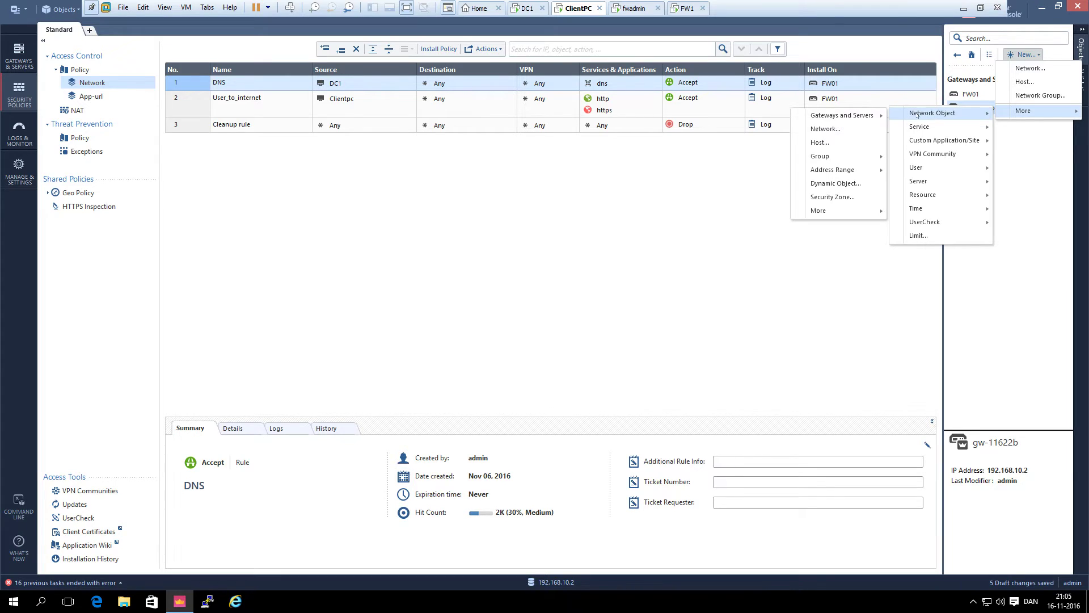
mouse_move(851, 115)
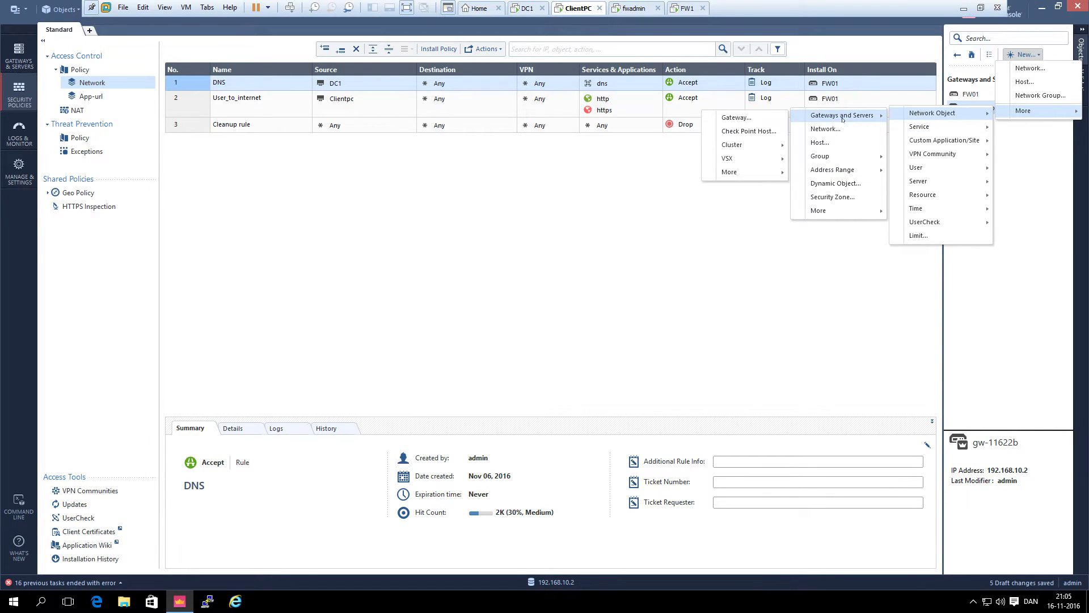
click(730, 133)
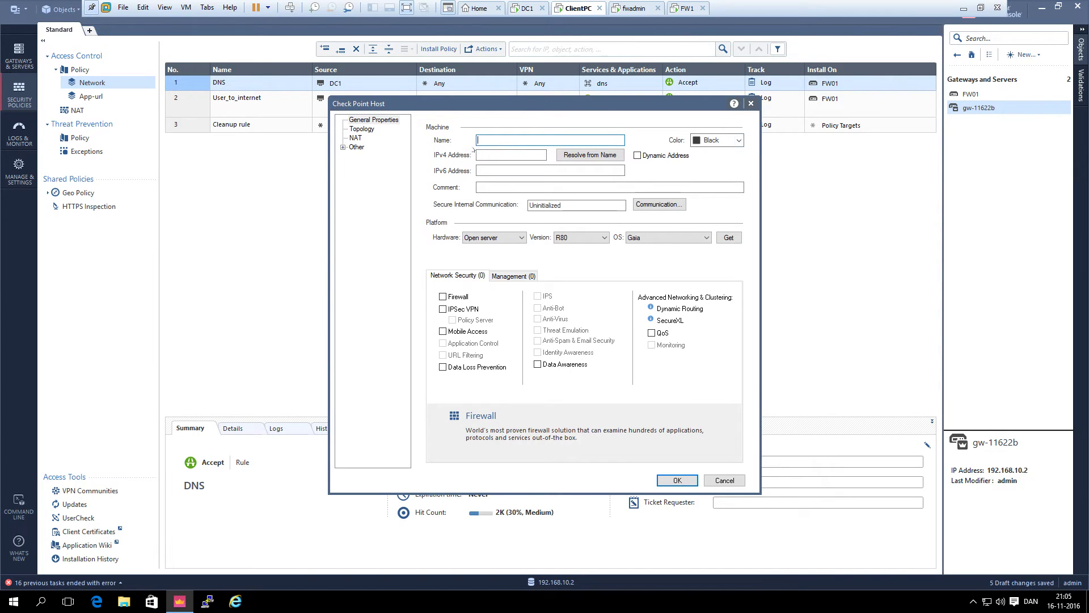
text(fwadmin-ext)
key(Tab)
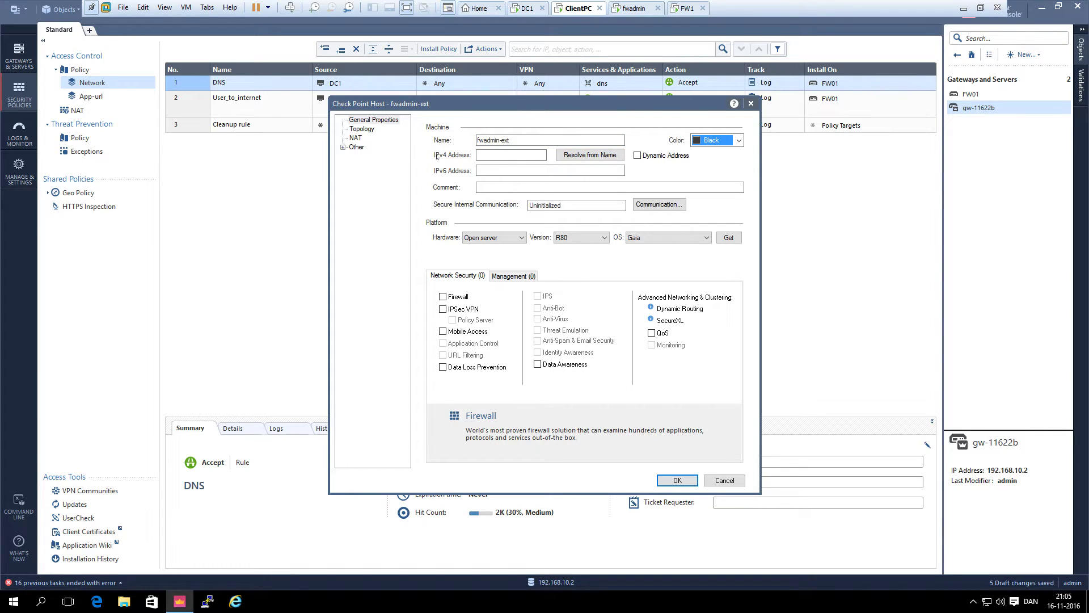
Give fwadmin-ext IPv4 192.168.1.3, enable Network Policy Management, and save the host
click(484, 155)
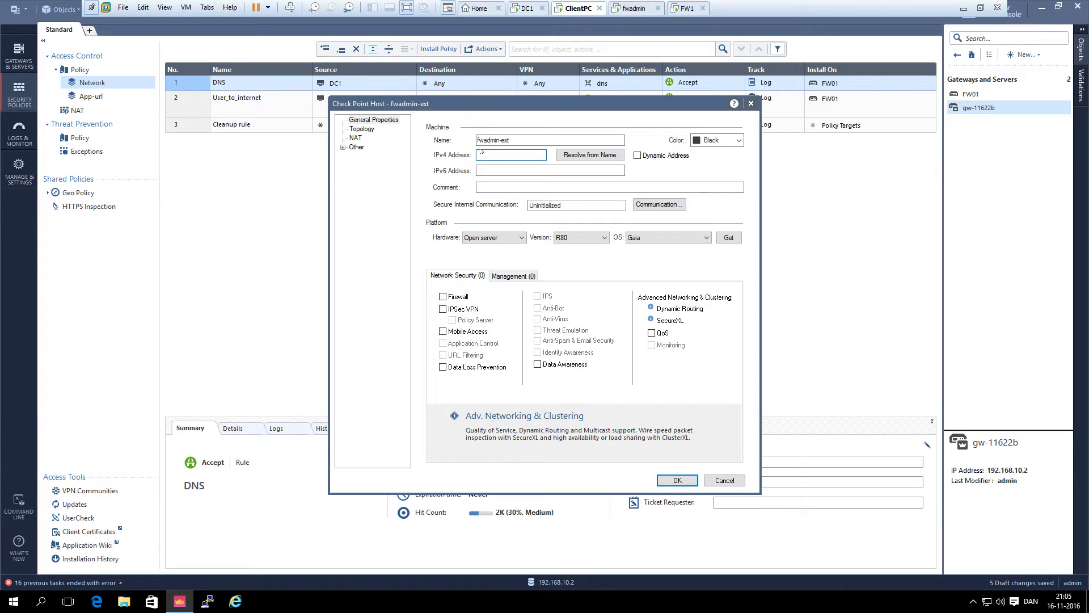
text(192.168.1.3)
click(513, 276)
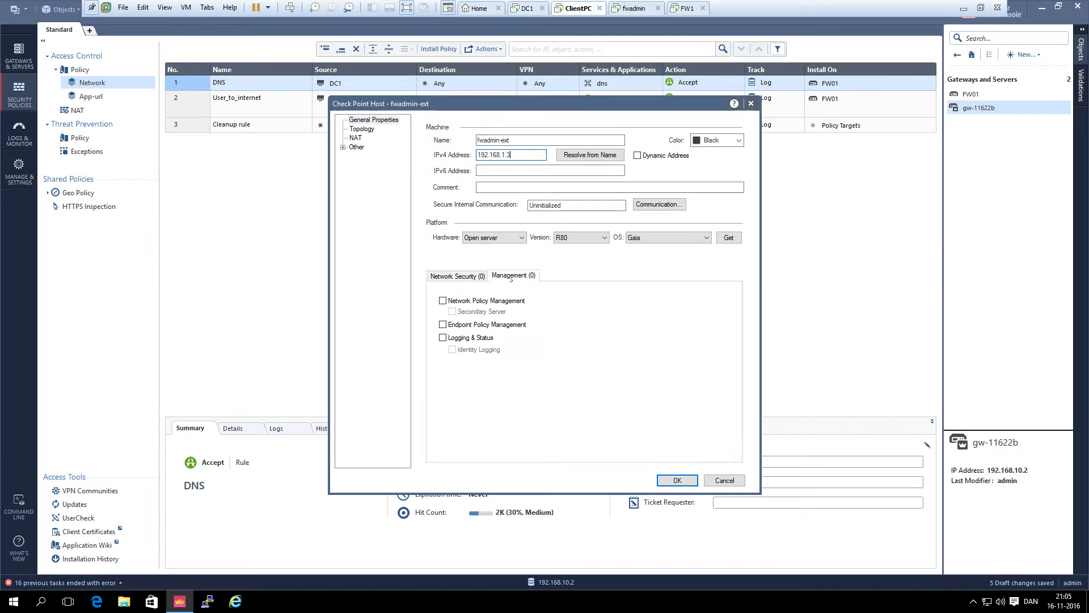
click(489, 301)
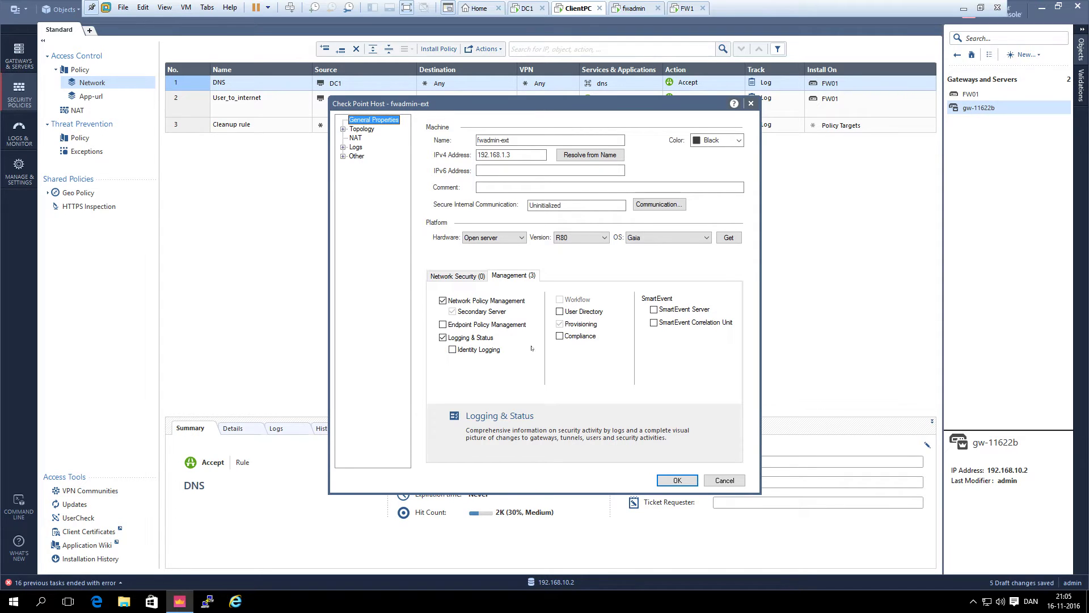
click(687, 482)
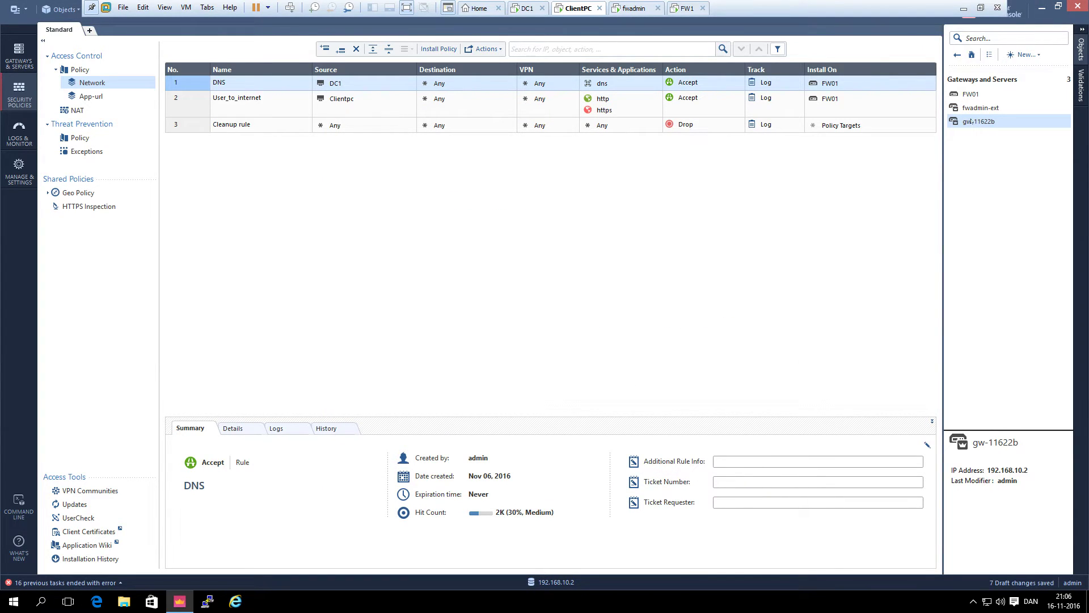
Add a new top NAT rule with original source gw-11622b
click(78, 110)
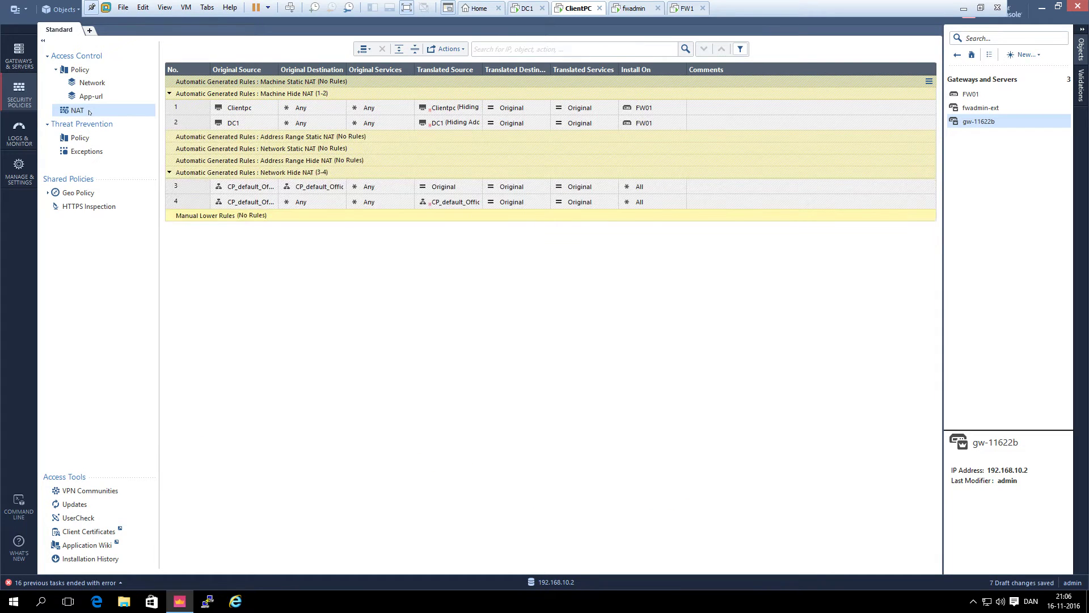
click(370, 49)
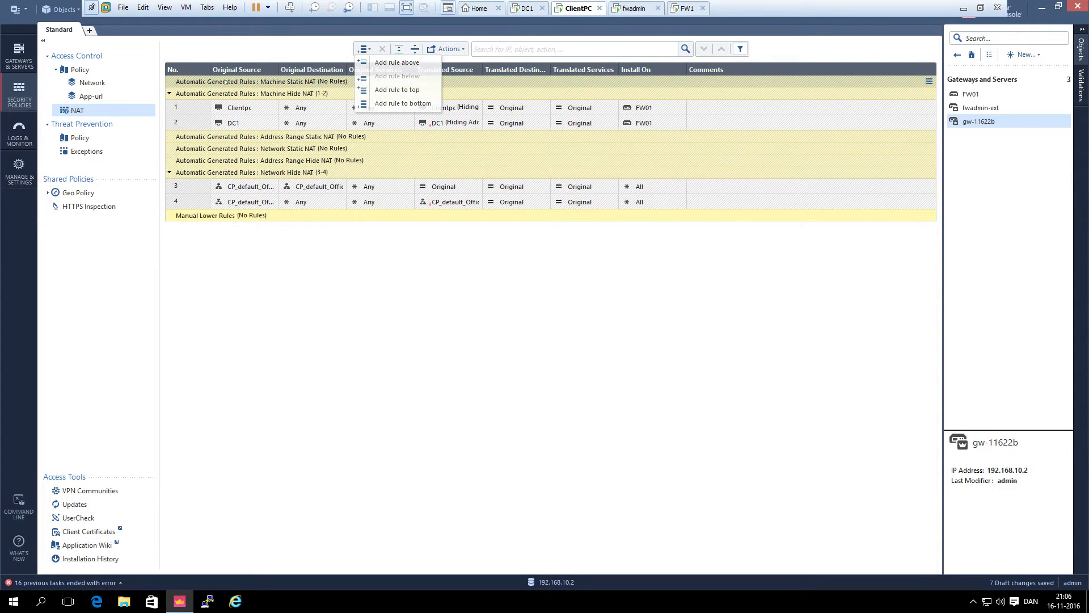
click(392, 90)
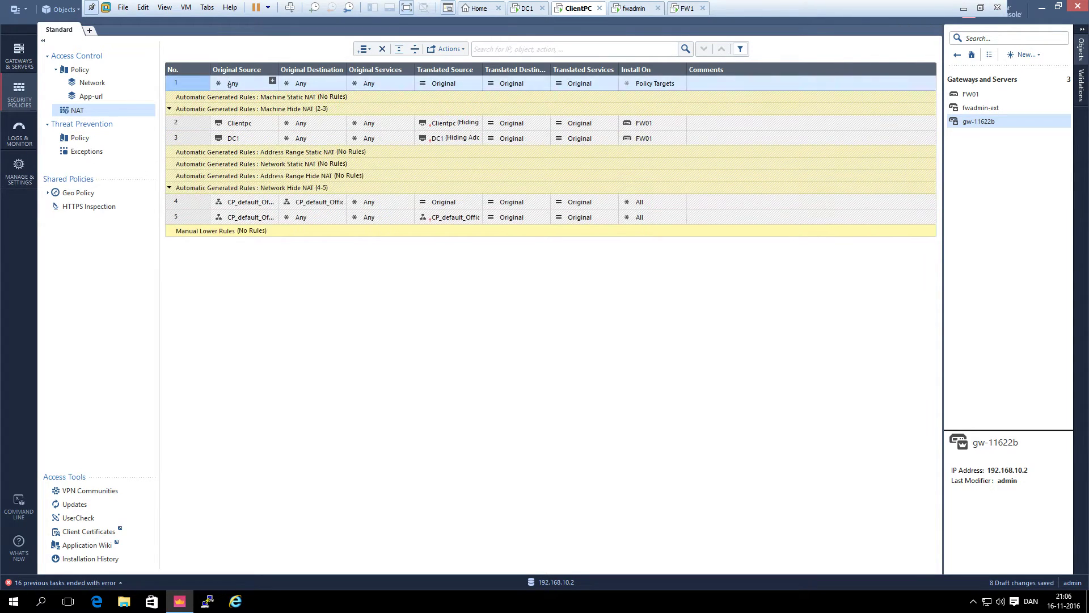
click(272, 82)
click(272, 83)
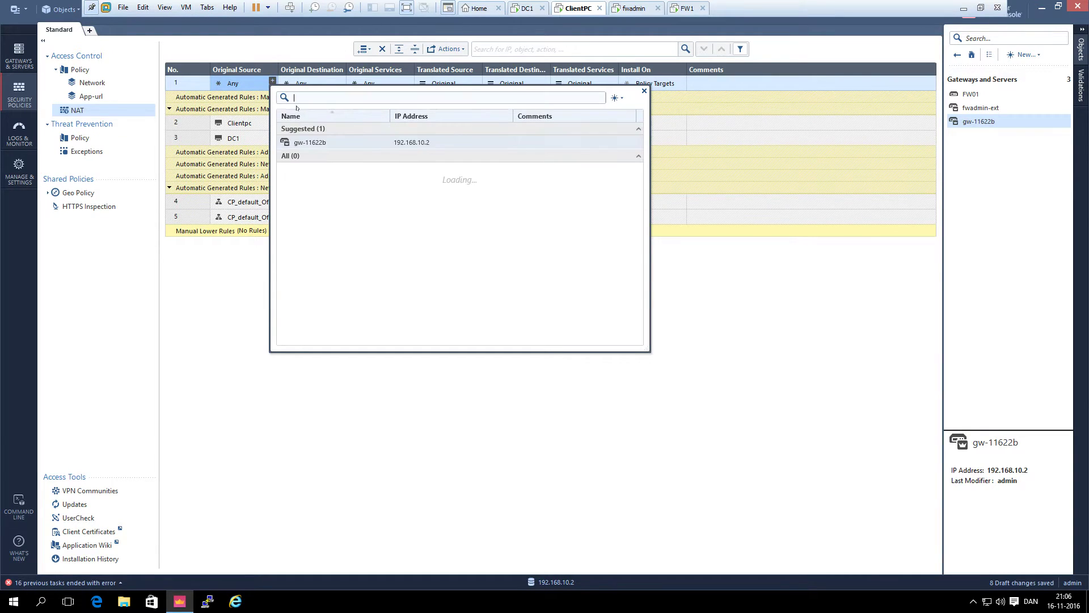
click(315, 143)
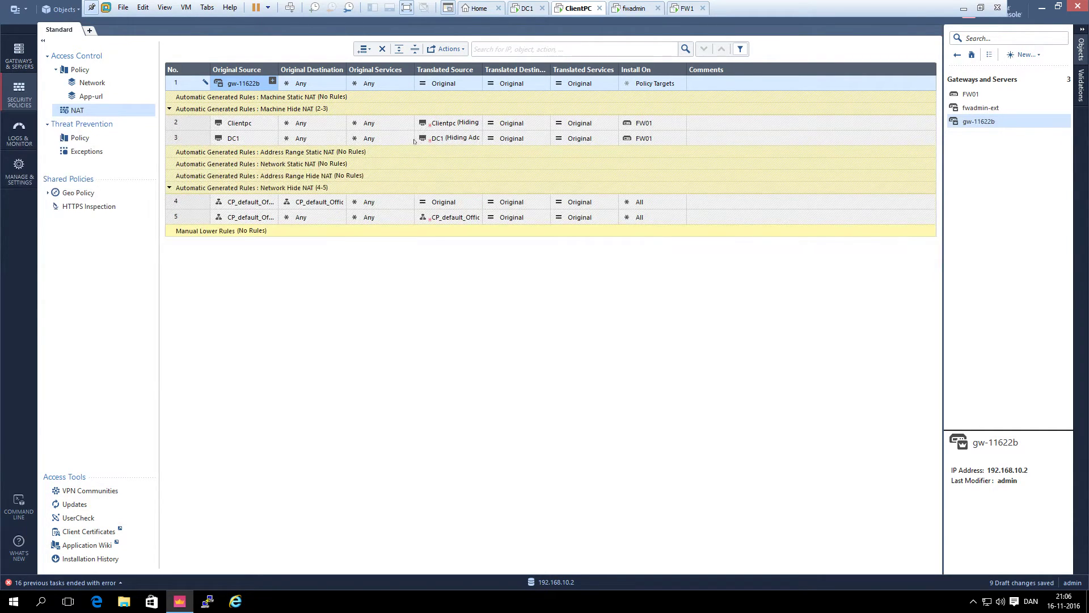
Set rule 1's translated source to fwadmin-ext and install it only on FW01
click(476, 81)
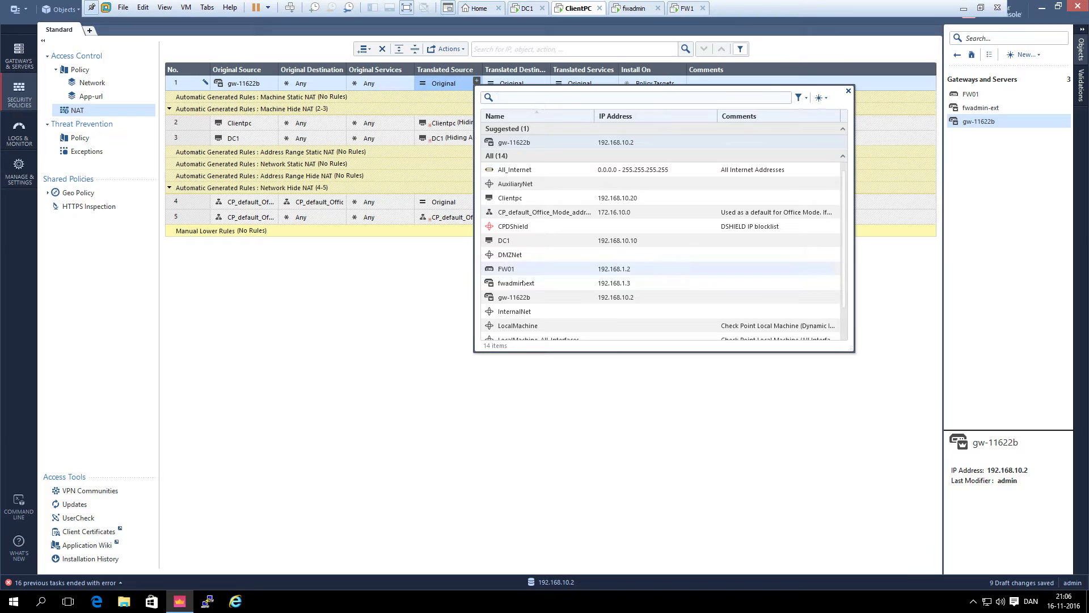
scroll(525, 283, down, 1)
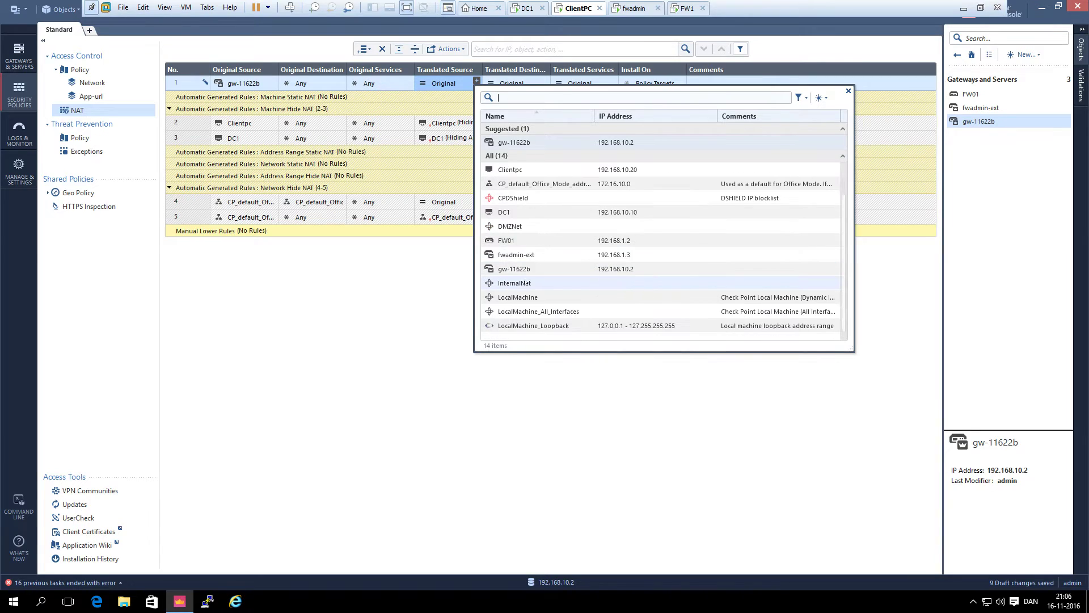
click(532, 255)
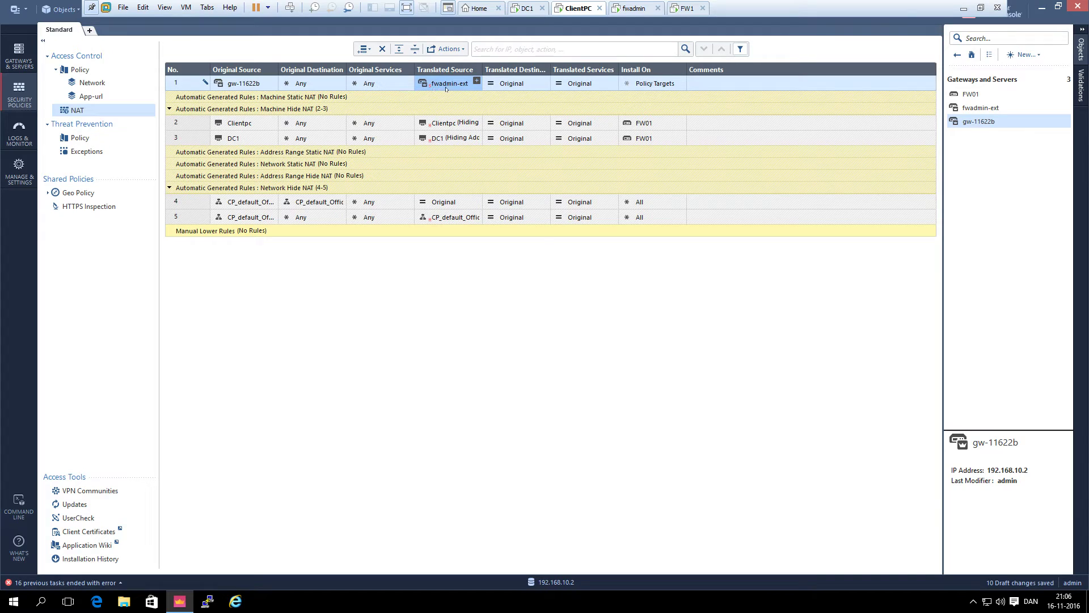
right_click(447, 89)
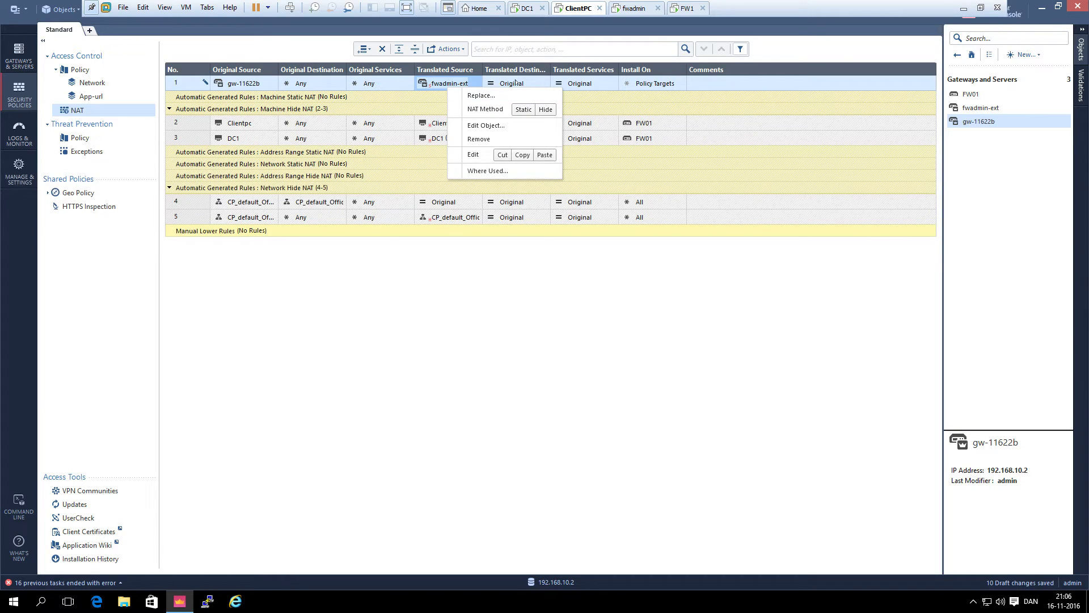
right_click(646, 84)
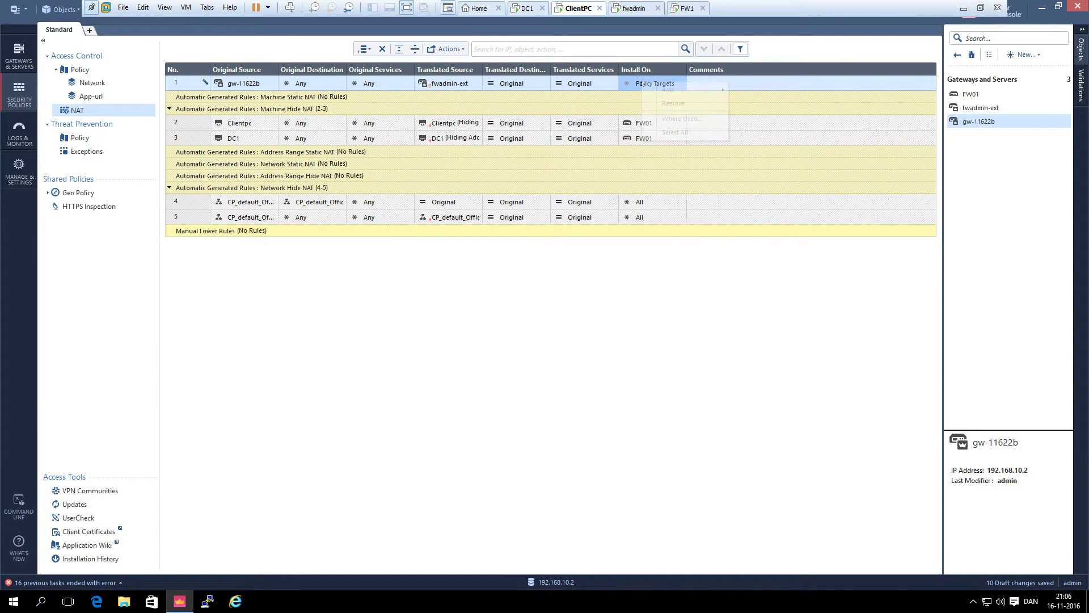
click(637, 84)
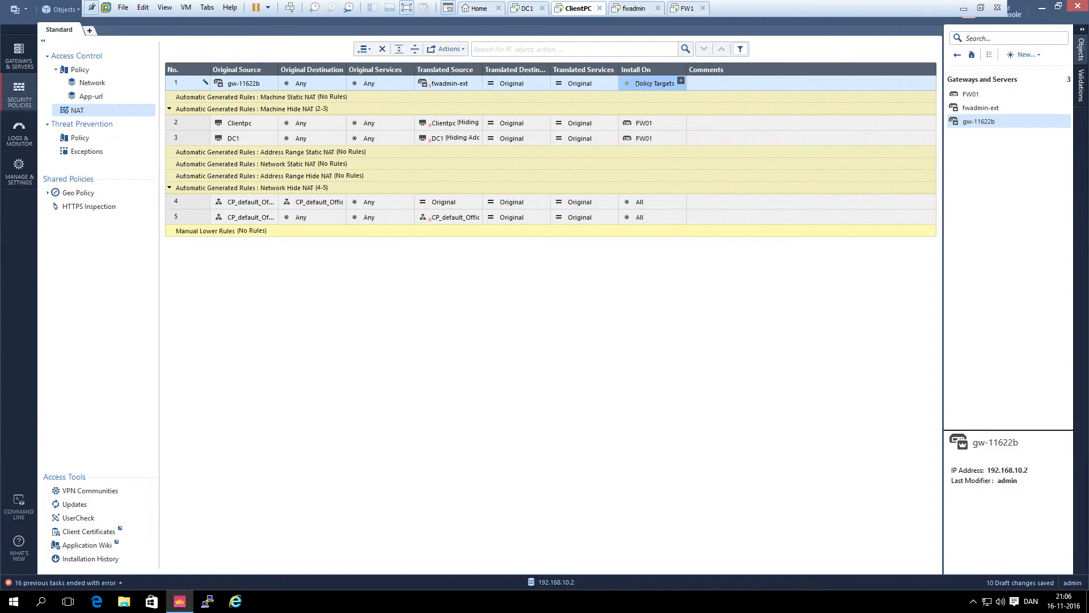
click(681, 81)
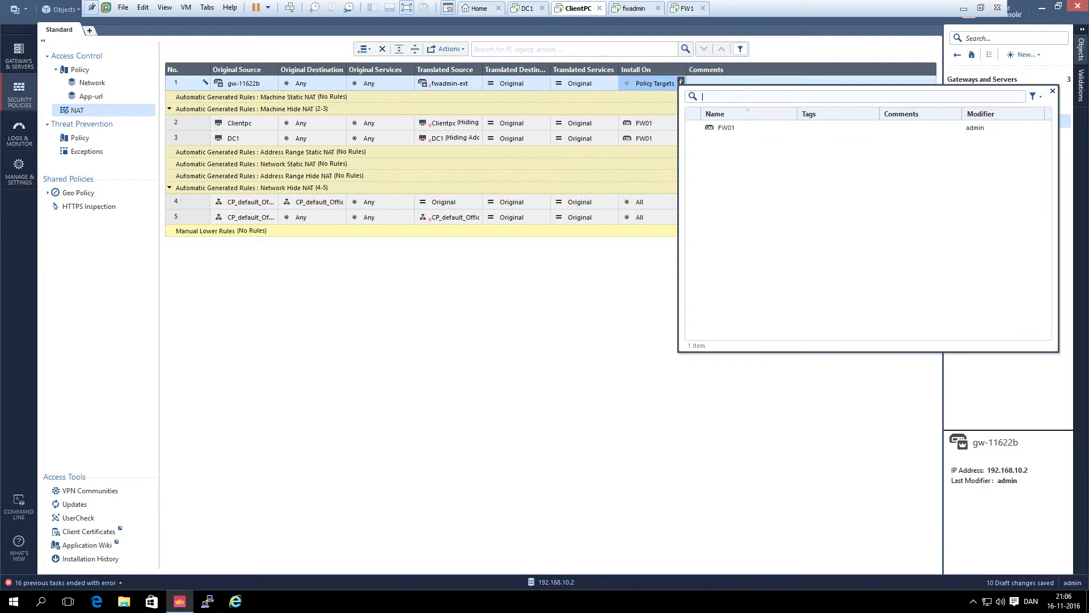
click(716, 127)
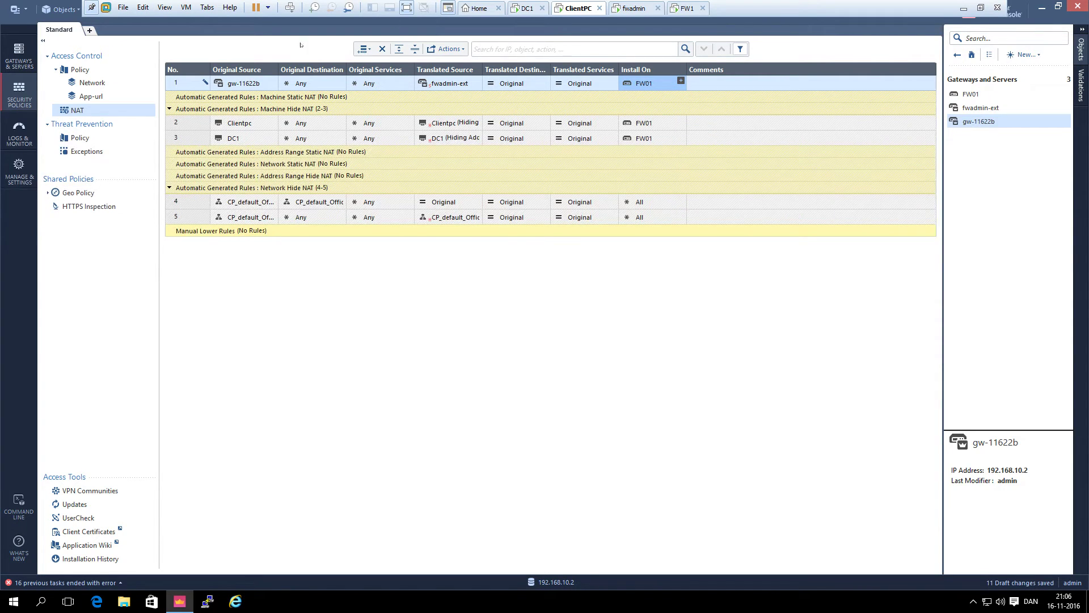
Insert a NAT rule below rule 1 with original destination fwadmin-ext
right_click(205, 83)
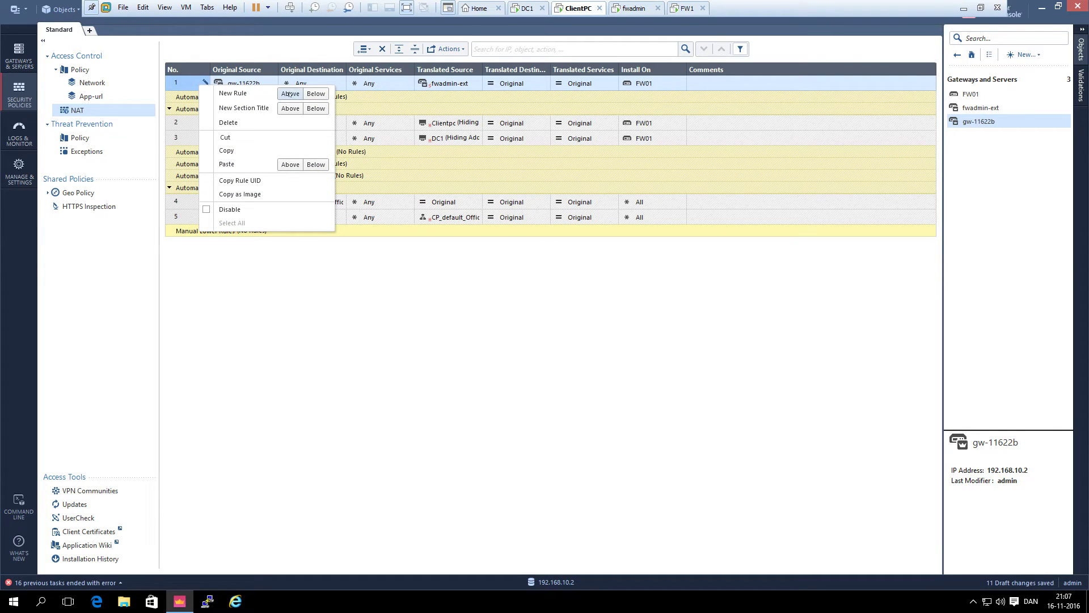
click(225, 60)
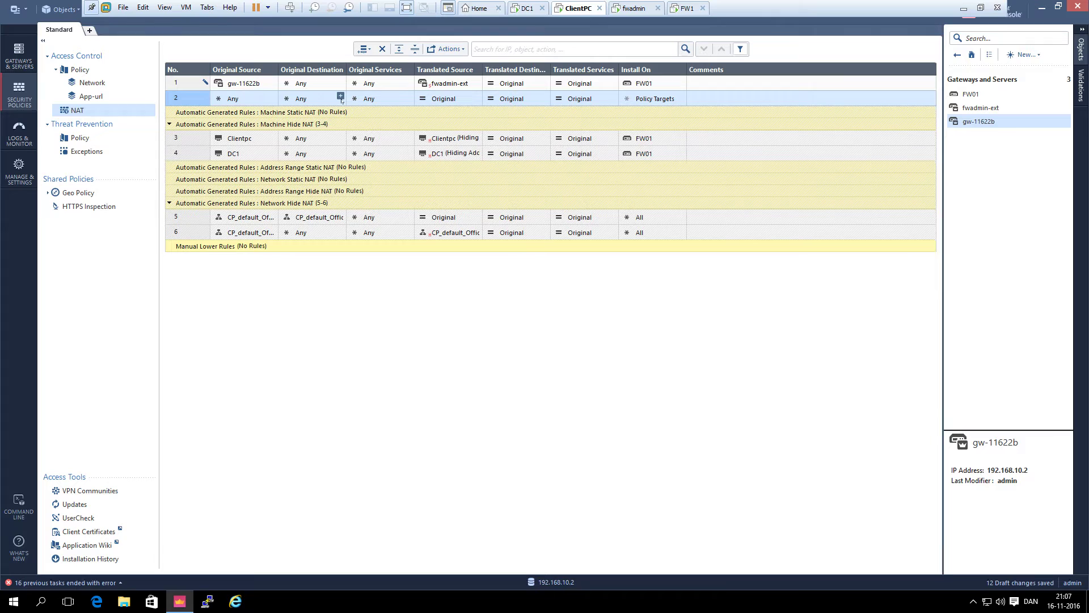
click(340, 97)
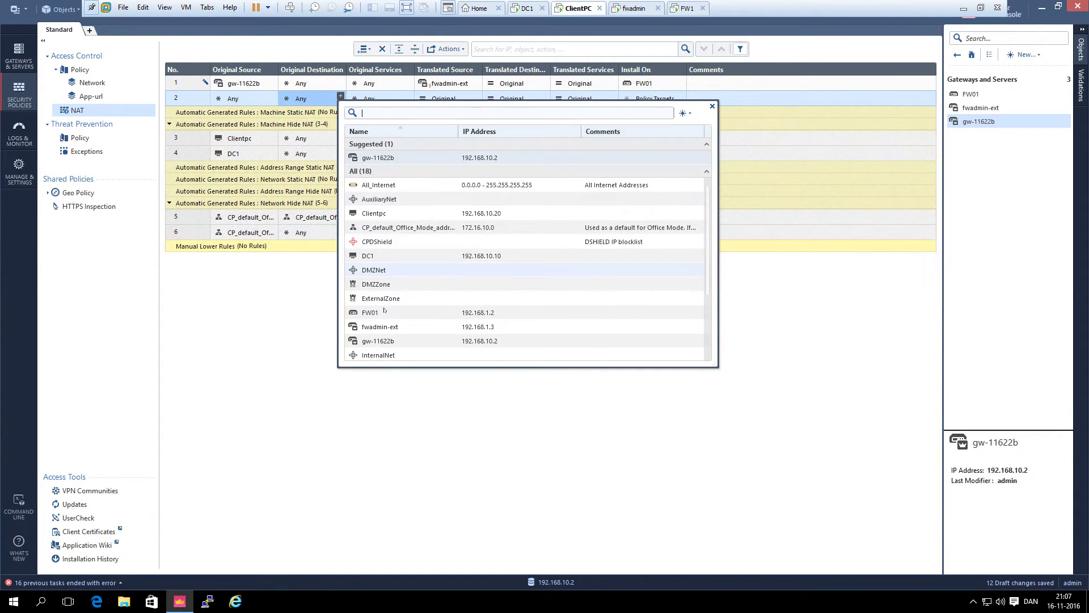
click(382, 328)
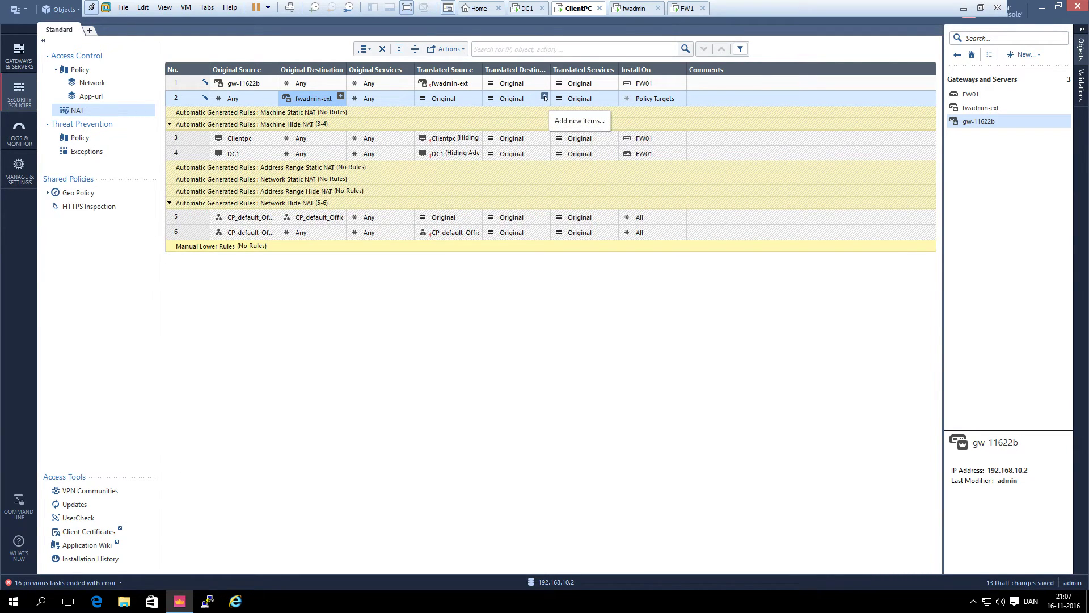
Set rule 2's translated destination to gw-11622b and install it only on FW01
click(545, 97)
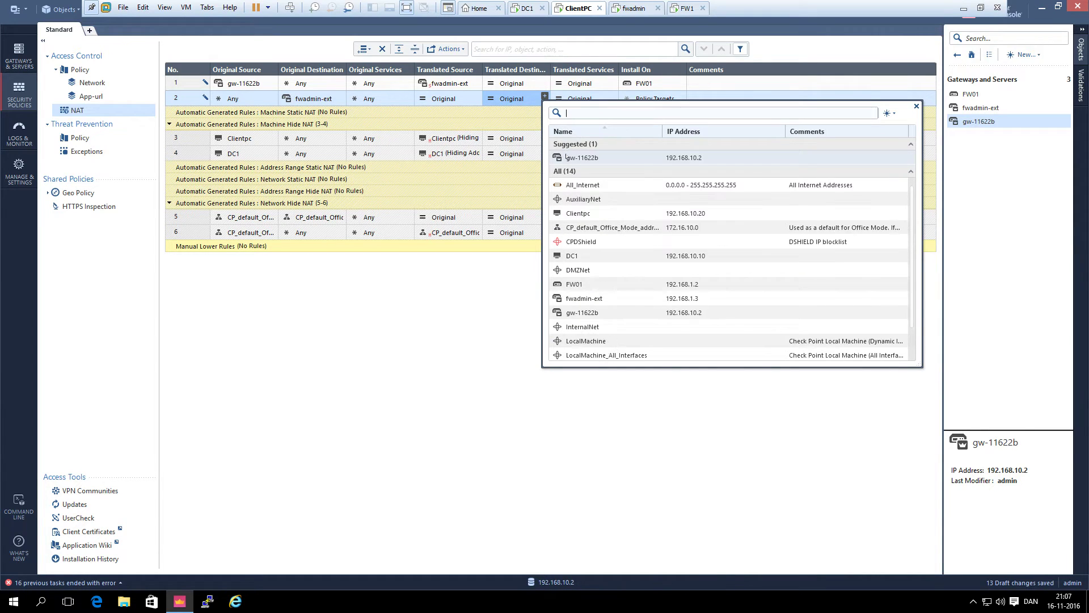
click(566, 158)
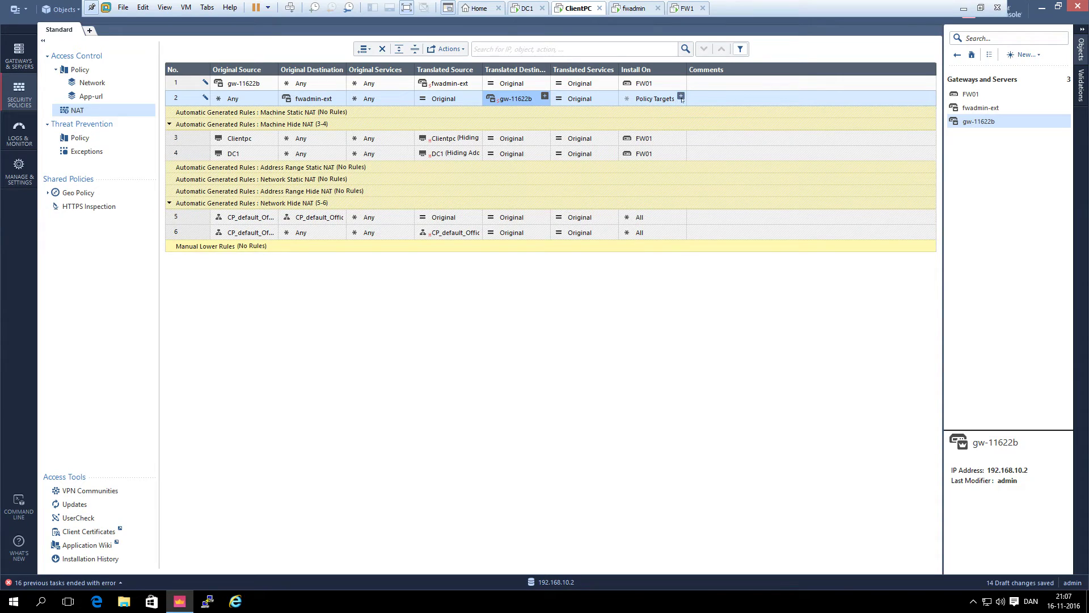
click(680, 96)
click(716, 143)
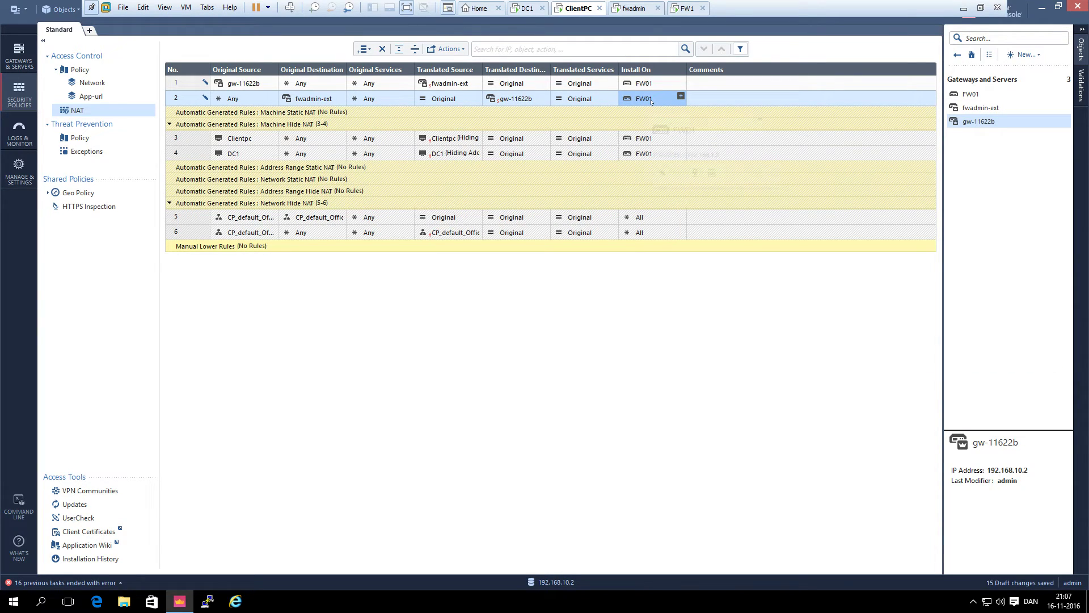
mouse_move(652, 100)
In Global Properties NAT settings, toggle Merge manual proxy ARP configuration off and on, then save
click(19, 170)
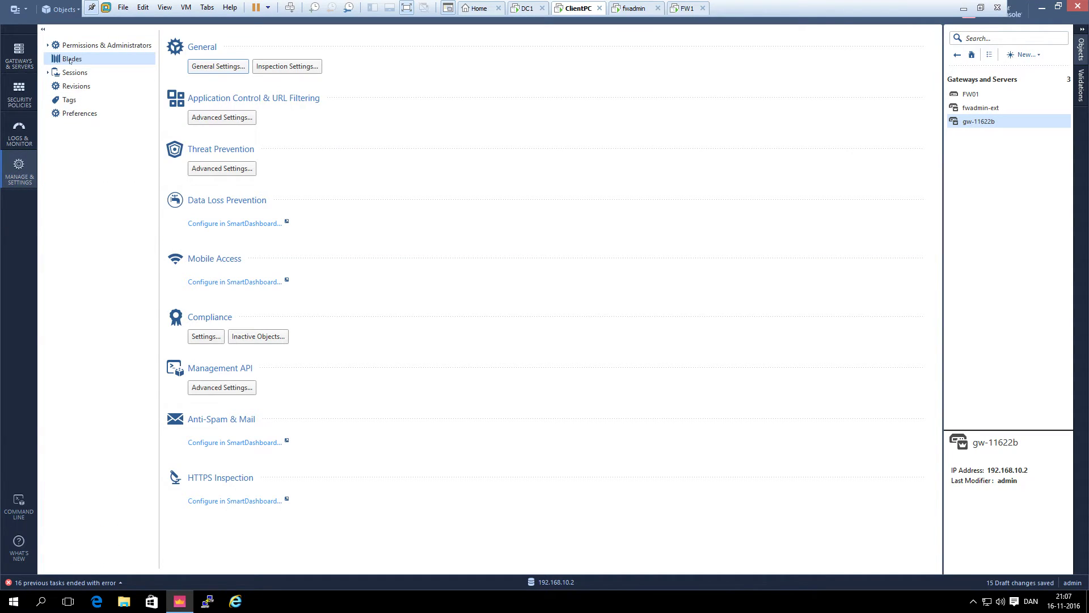
click(231, 67)
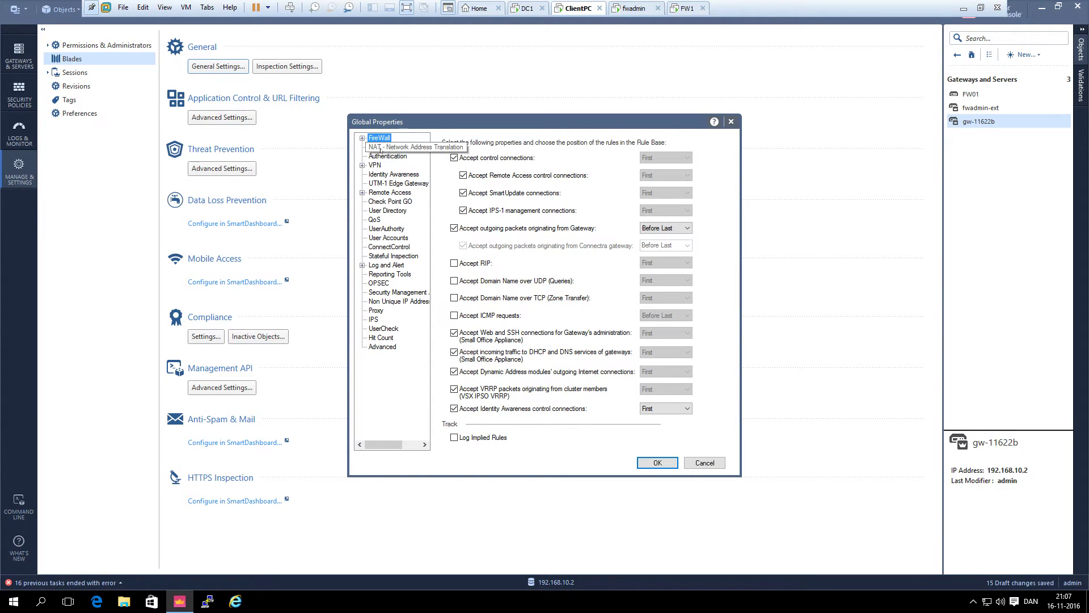
click(376, 150)
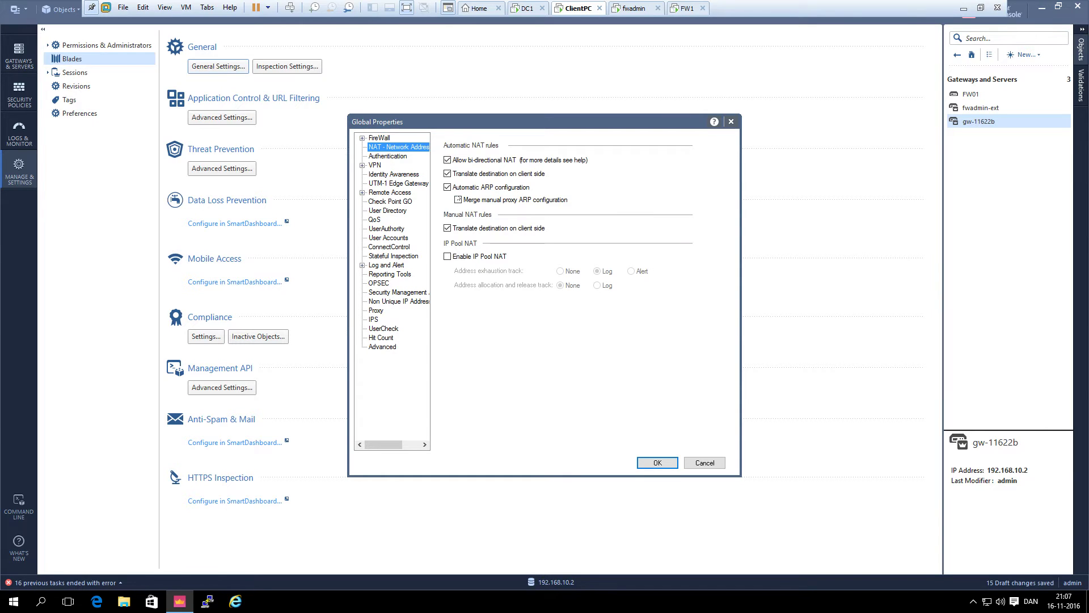
click(458, 199)
click(458, 200)
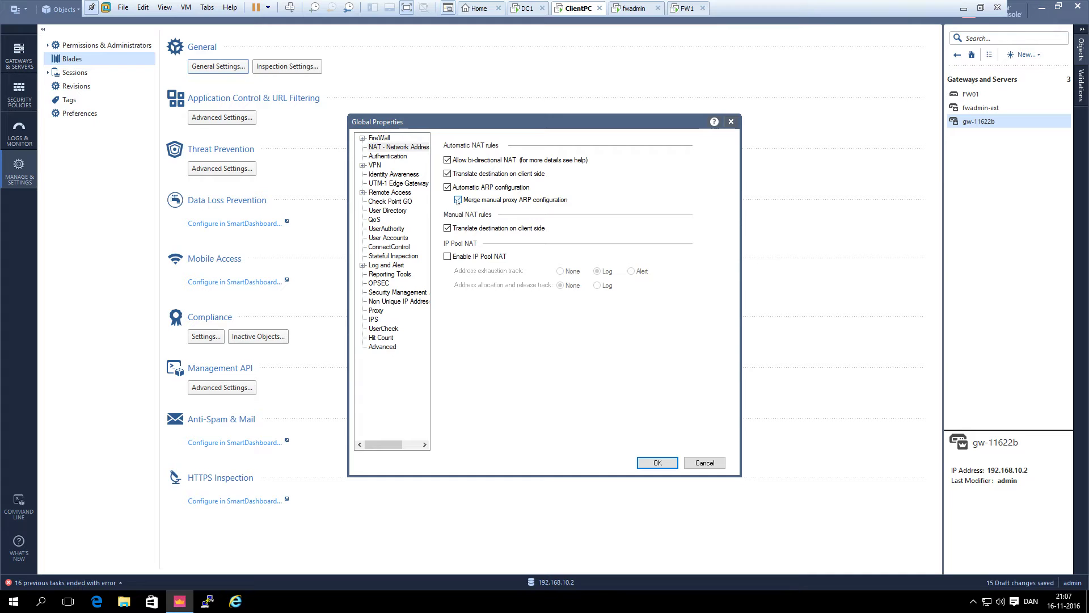
click(641, 461)
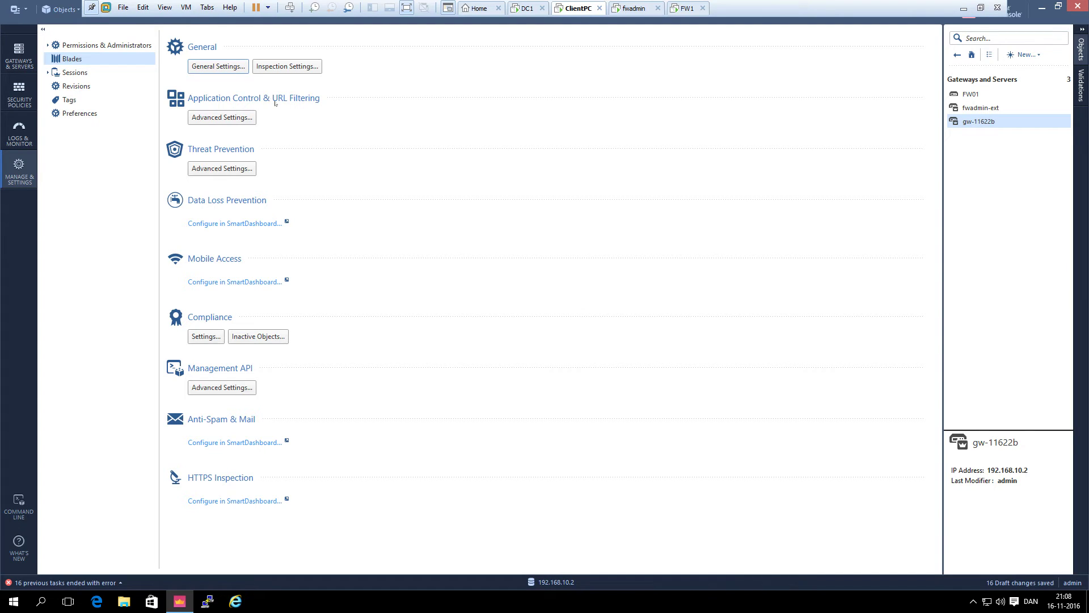
Log in to the FW01 Gaia Portal with the admin account, past the certificate warning, and override the configuration lock
click(235, 602)
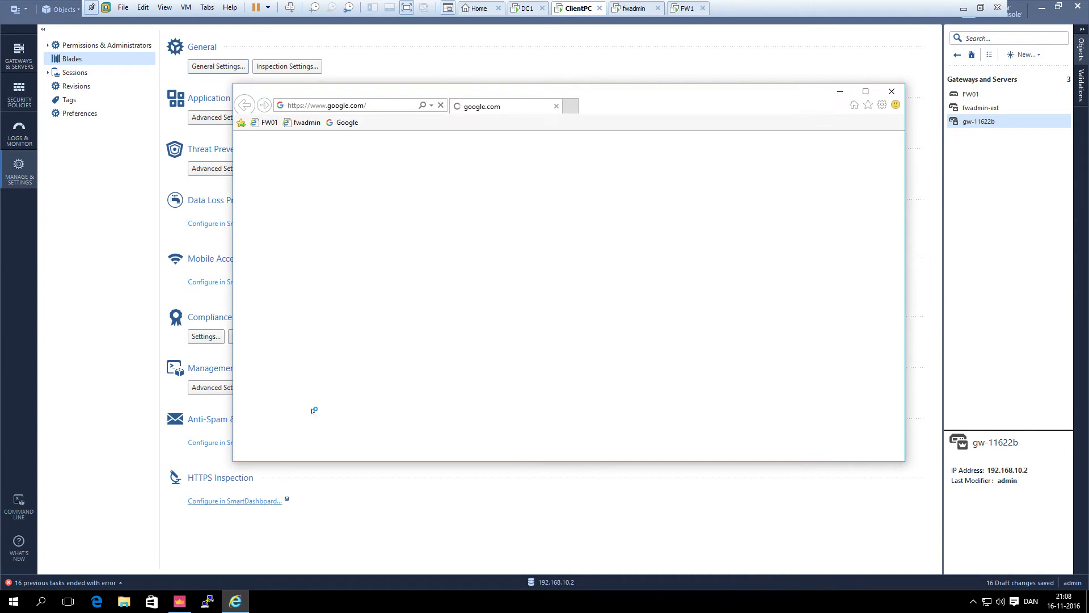
click(265, 123)
click(420, 293)
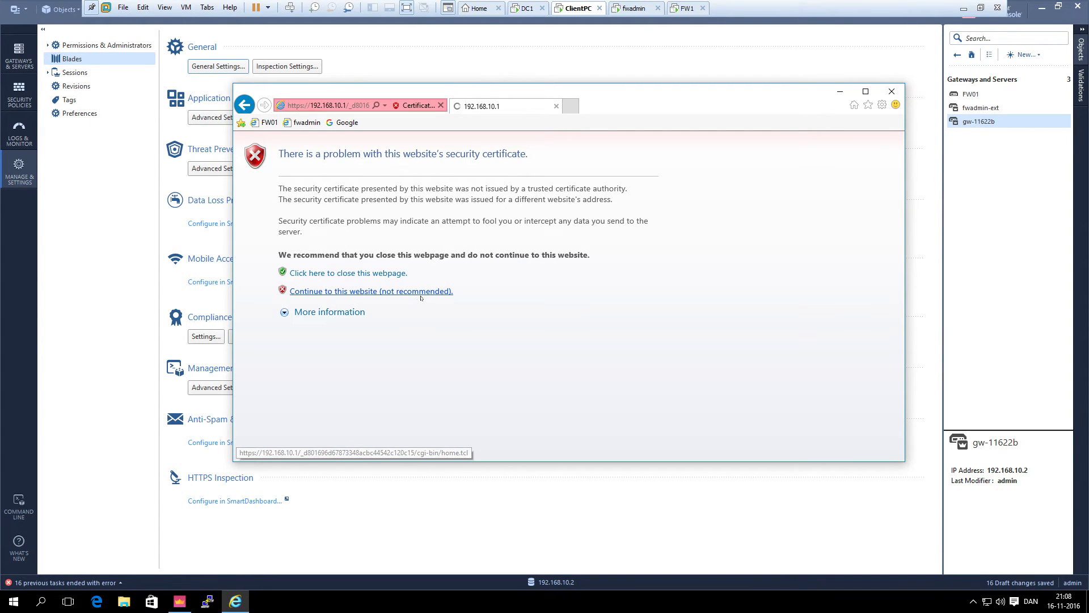
text(admin)
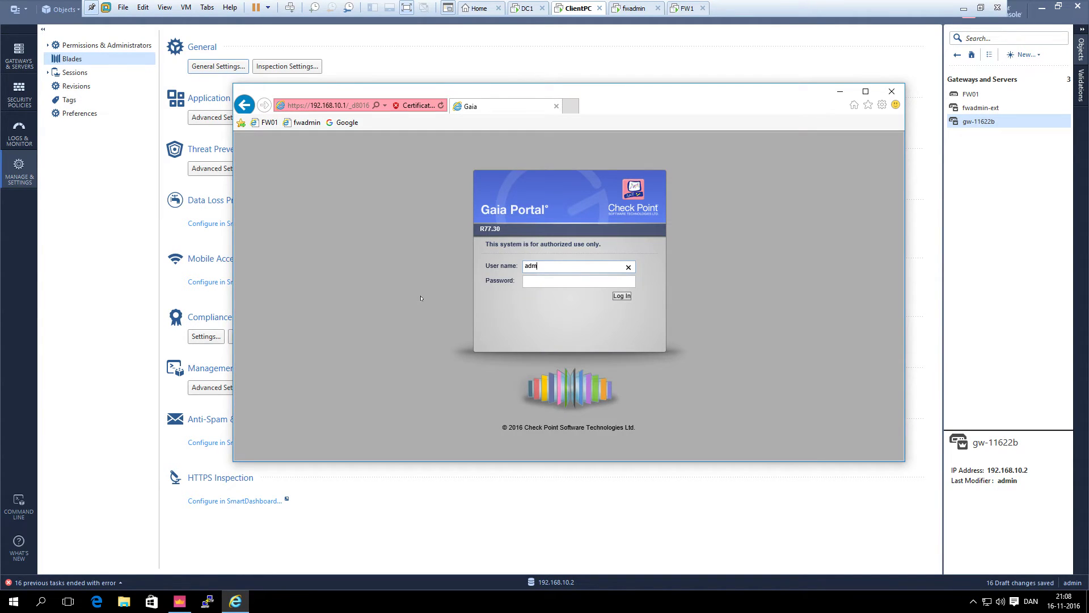
key(Tab)
text(••••••)
key(Return)
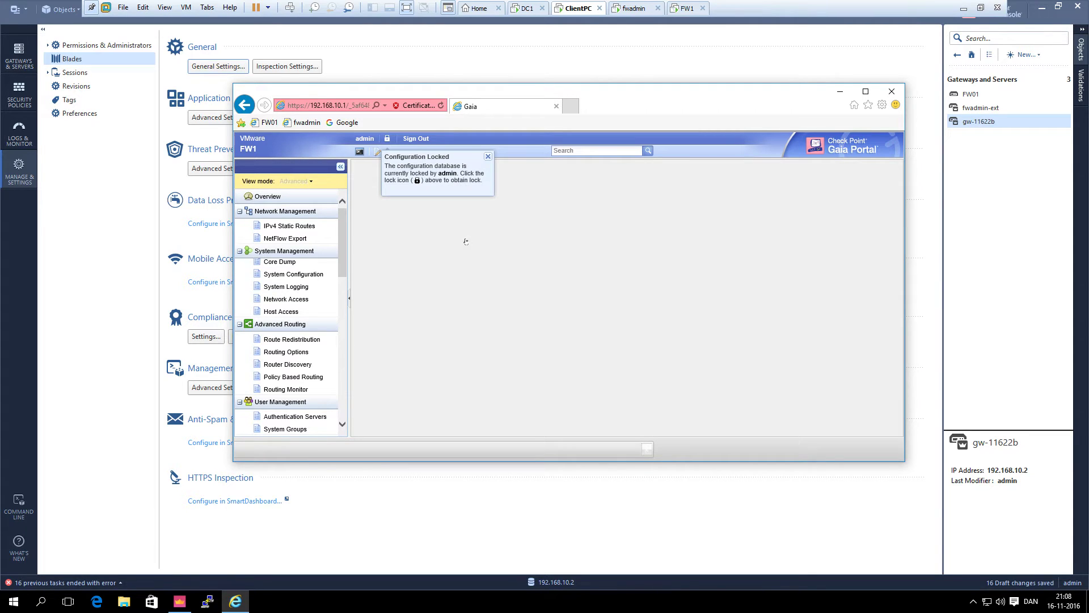
click(386, 140)
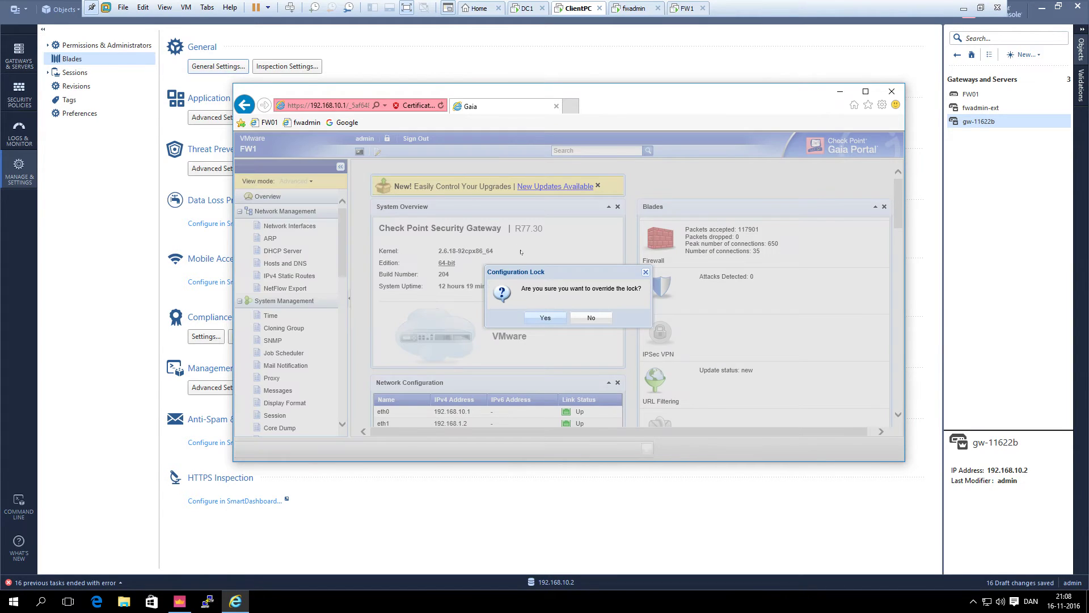
click(544, 317)
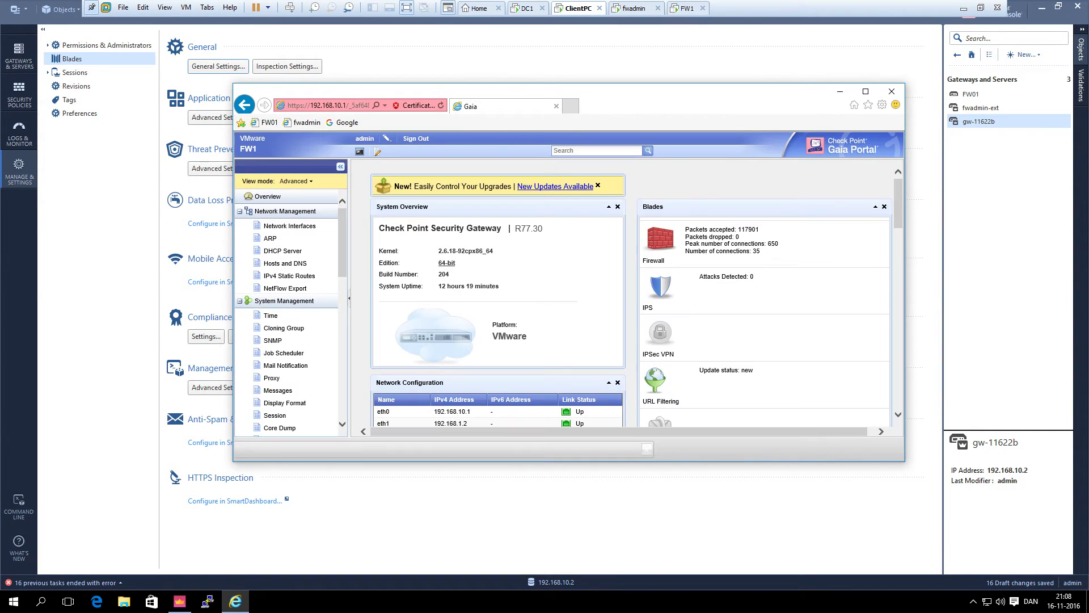
Open FW1's ARP page, open and cancel a Proxy ARP Add, then view Network Interfaces
click(270, 239)
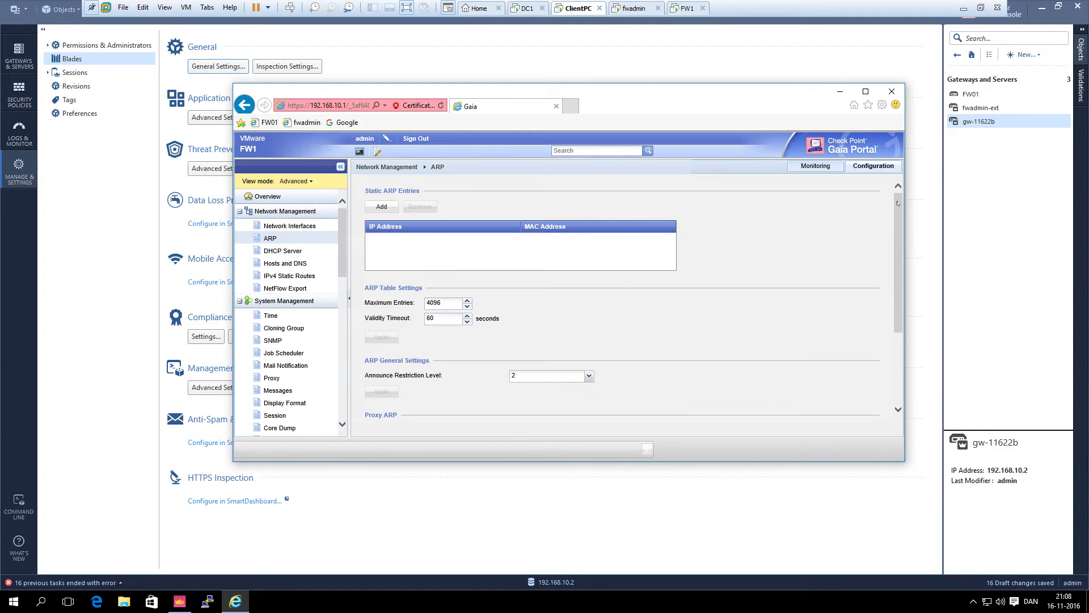
scroll(898, 213, down, 3)
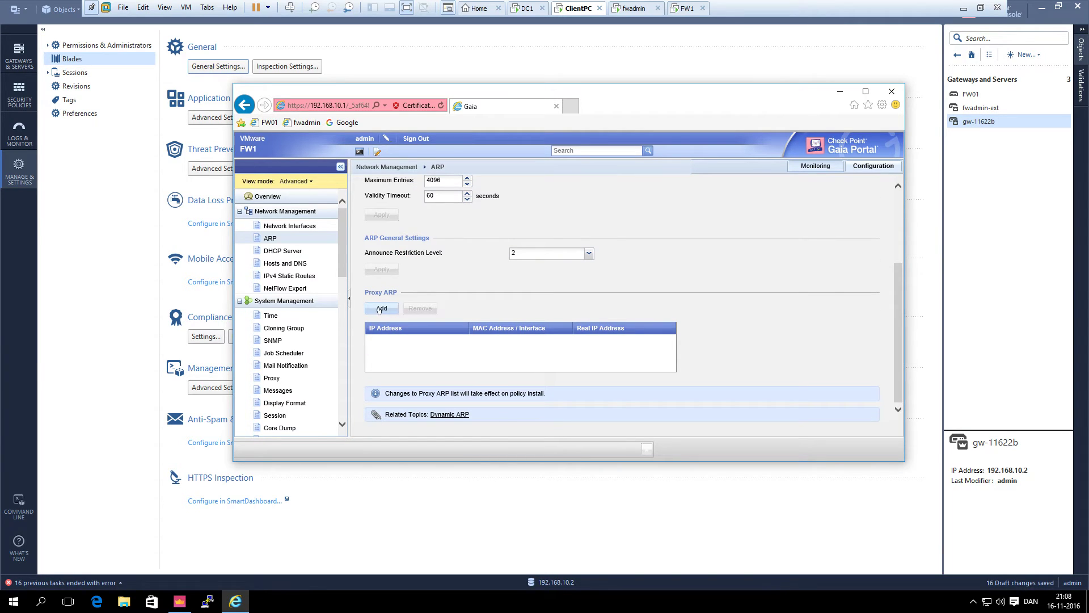
click(380, 309)
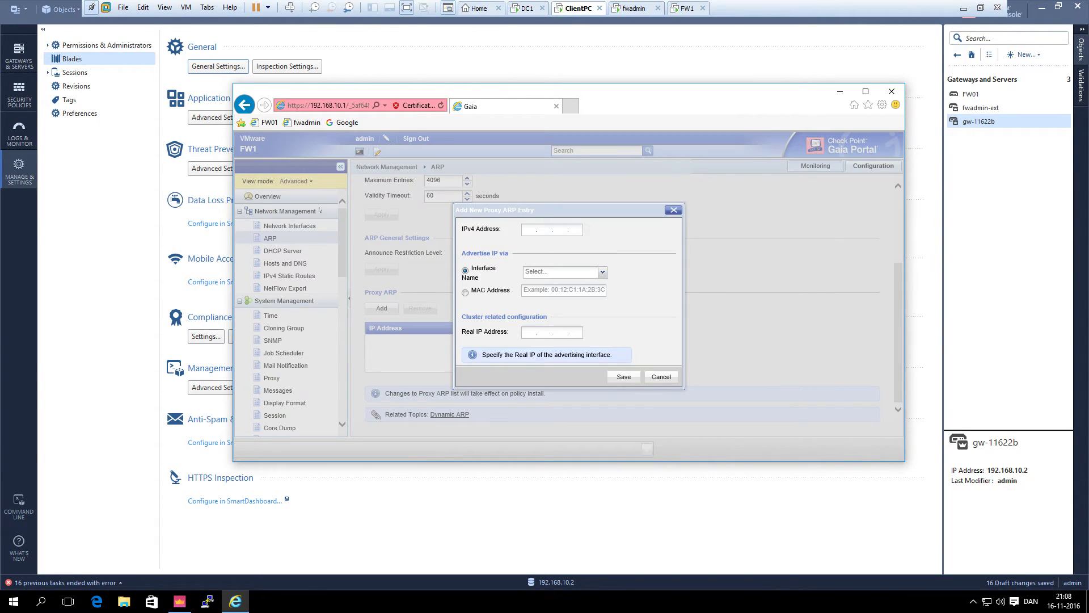
click(670, 379)
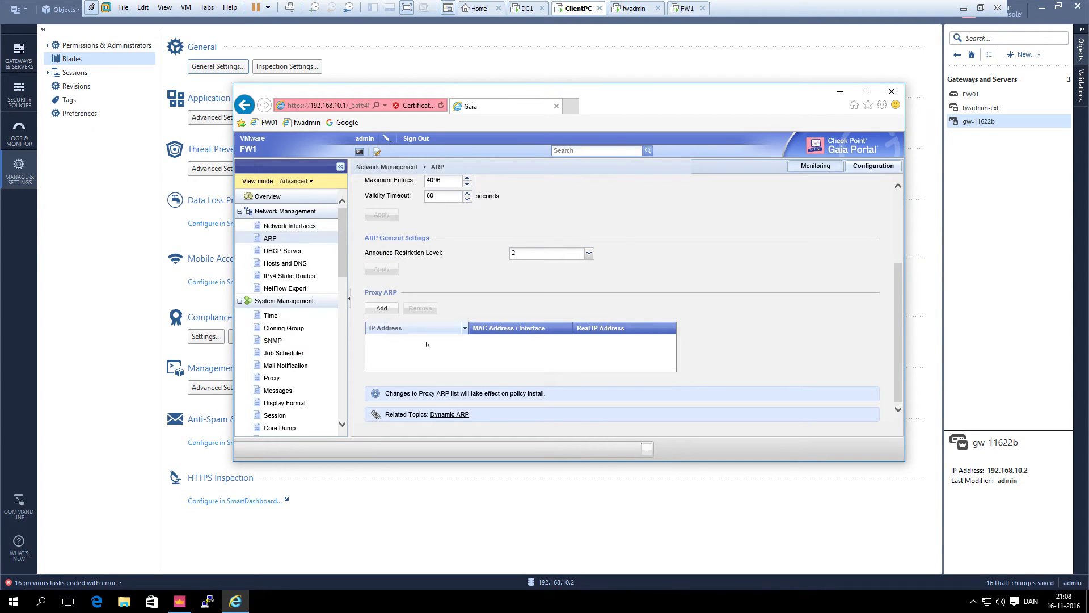
click(289, 226)
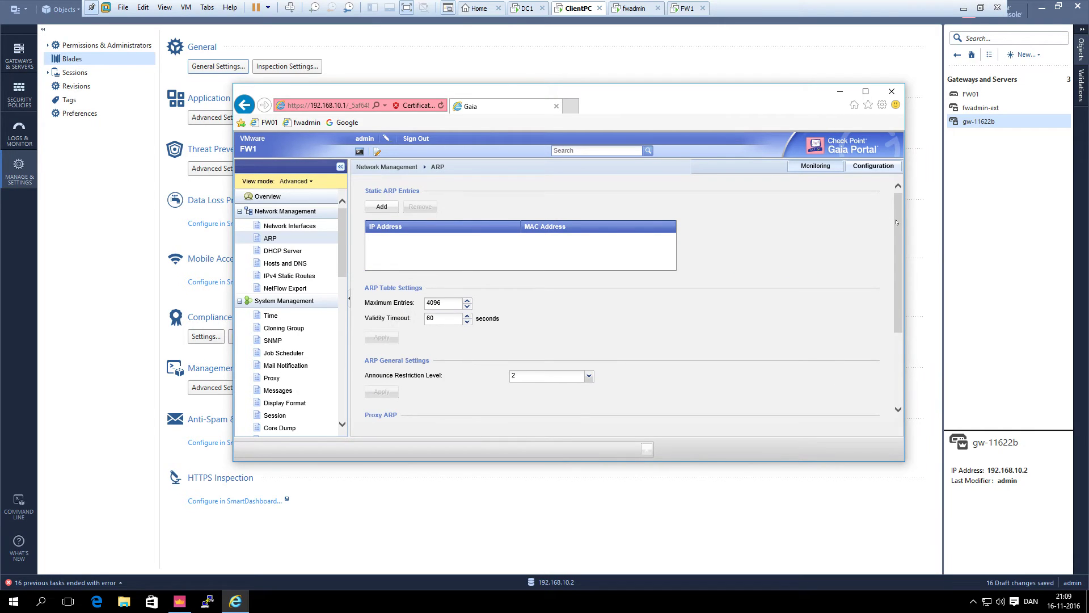
scroll(891, 221, down, 4)
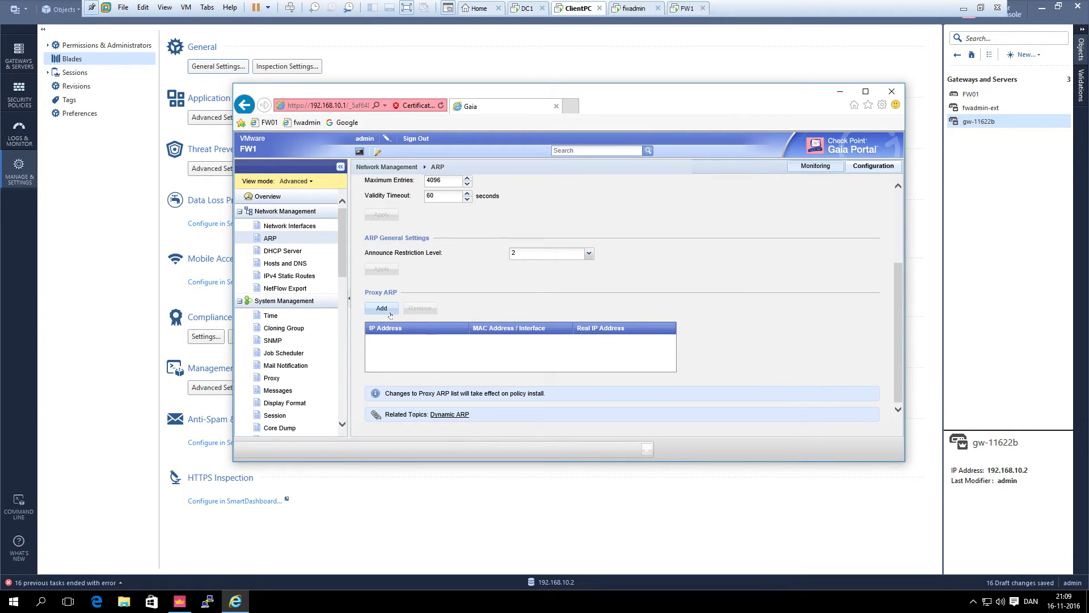
Save a proxy ARP entry for 192.168.1.3 on eth1, then sign out of Gaia Portal
click(396, 313)
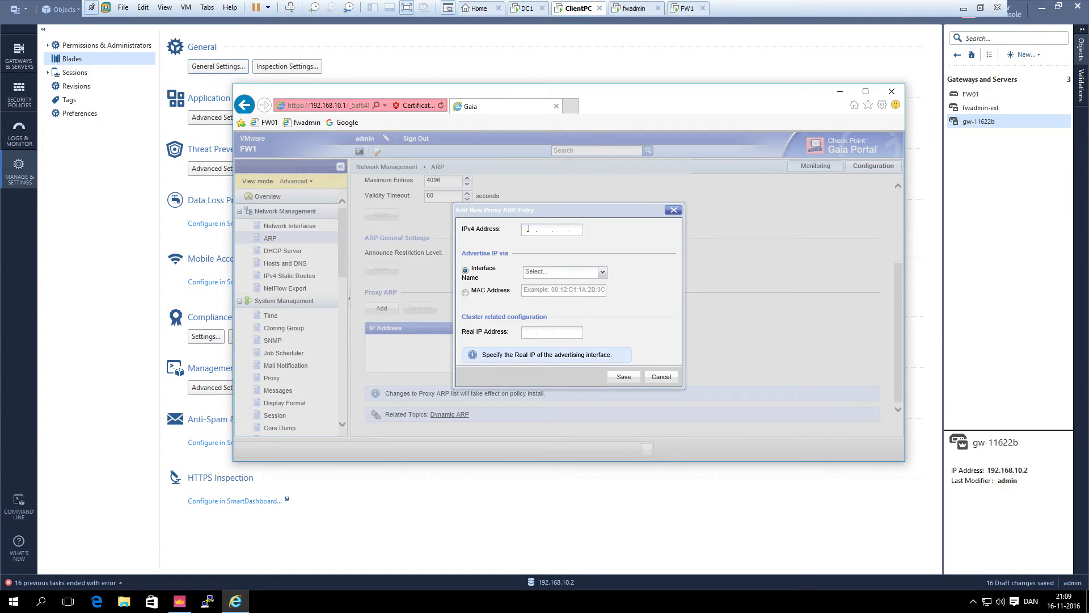
text(192.168.1.3)
click(605, 275)
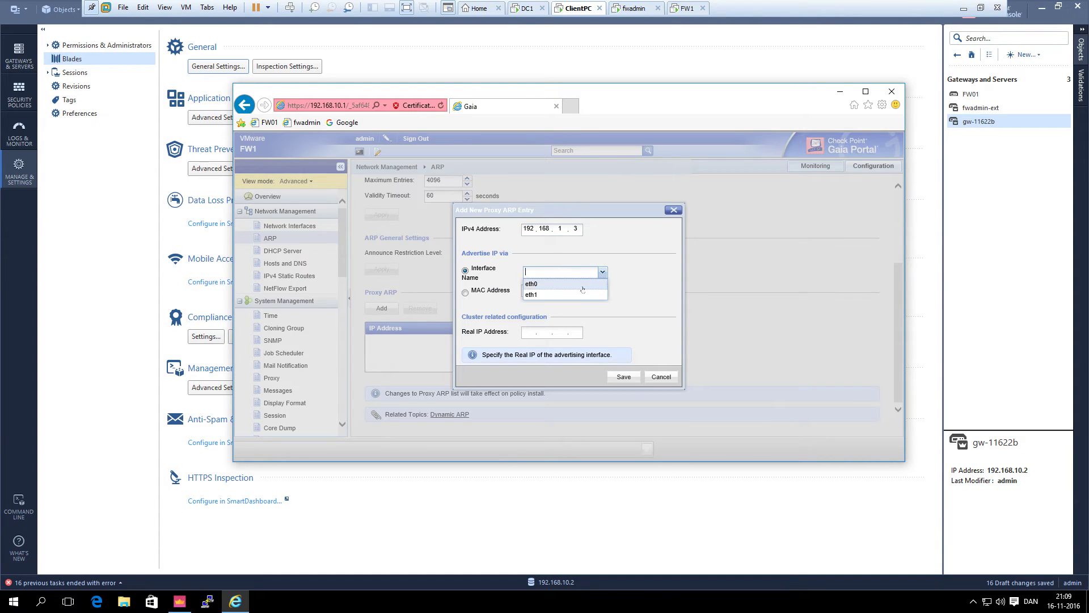
click(539, 296)
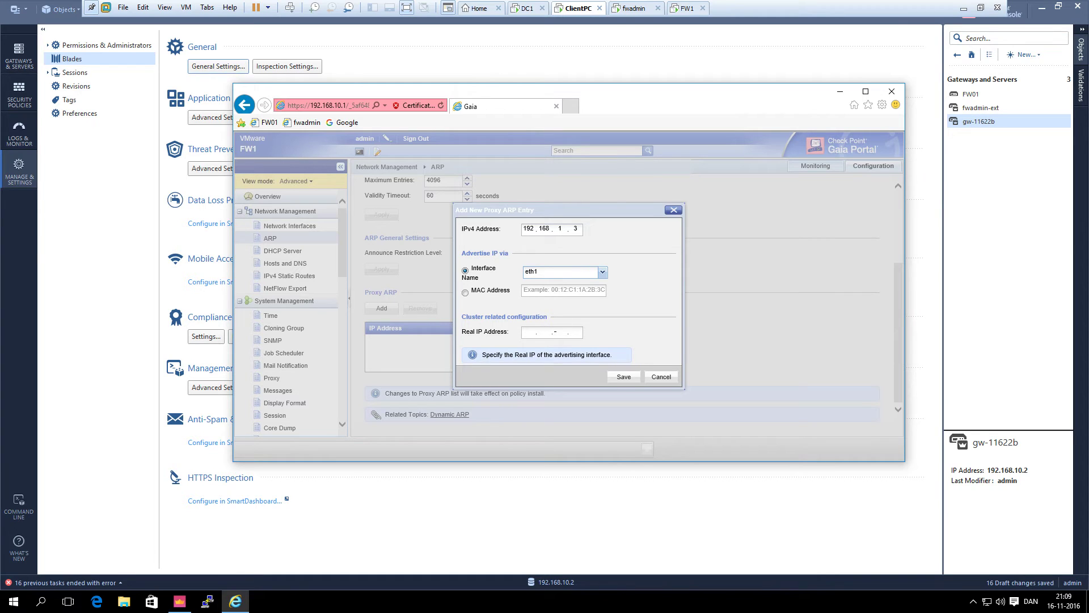
click(624, 377)
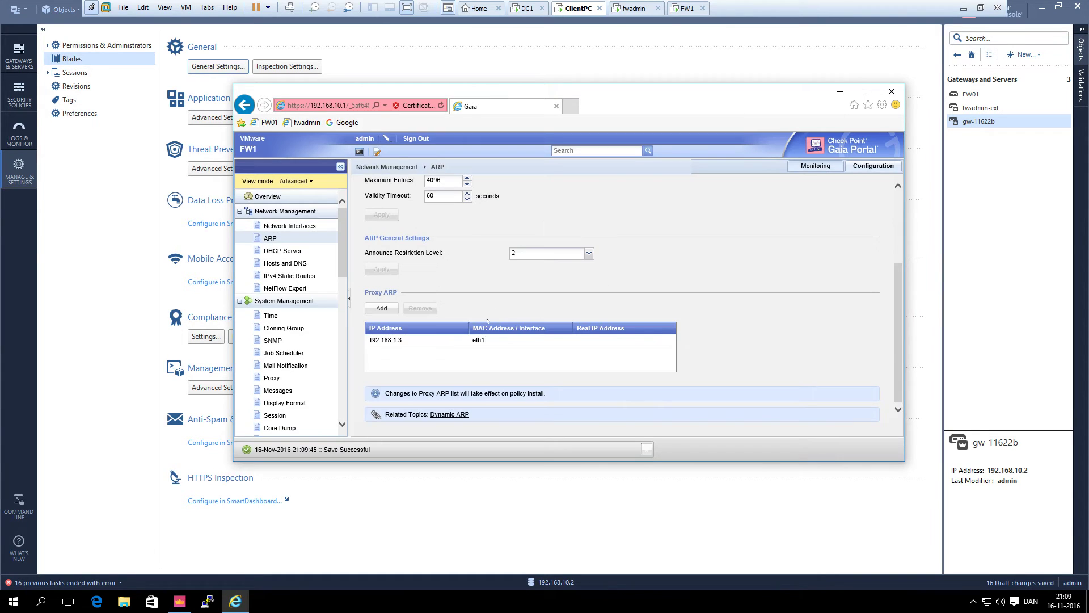
click(416, 139)
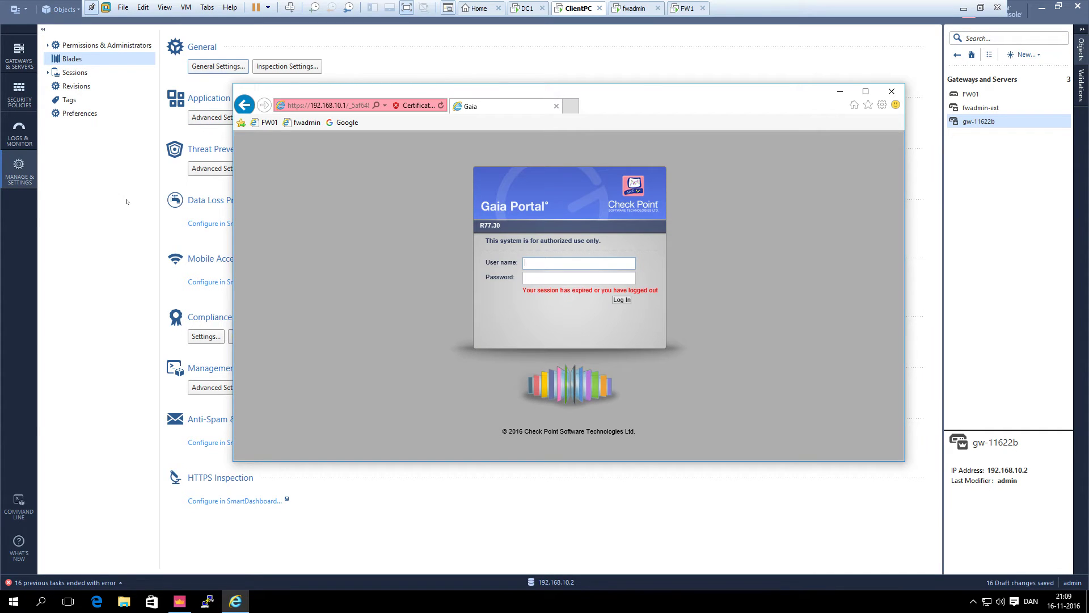
From Access Control > Network, publish the pending changes and install the Standard policy on FW01
click(134, 206)
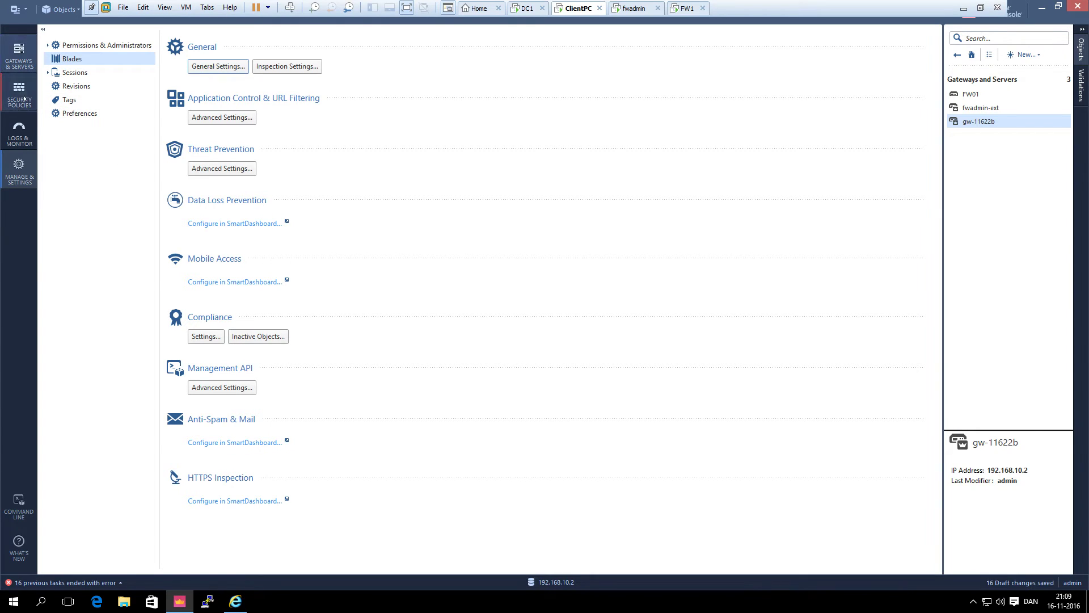
click(25, 98)
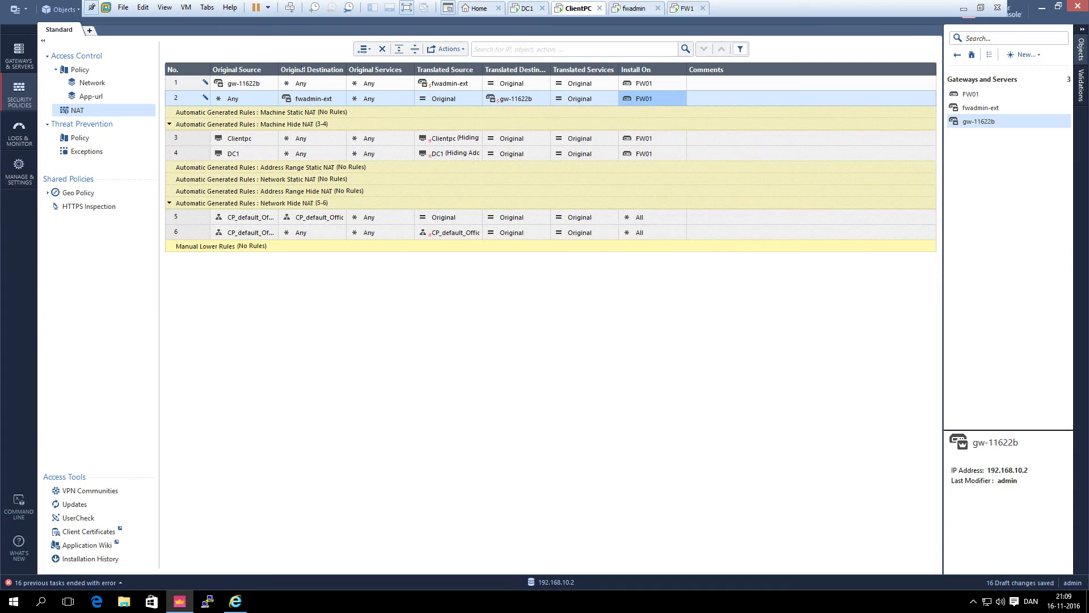
click(91, 95)
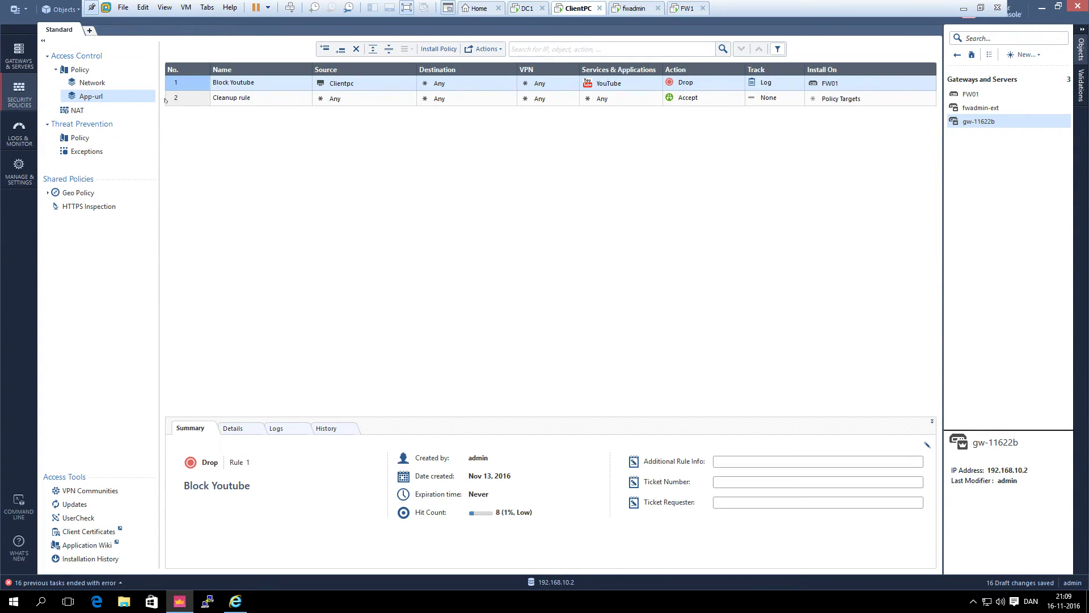
key(Up)
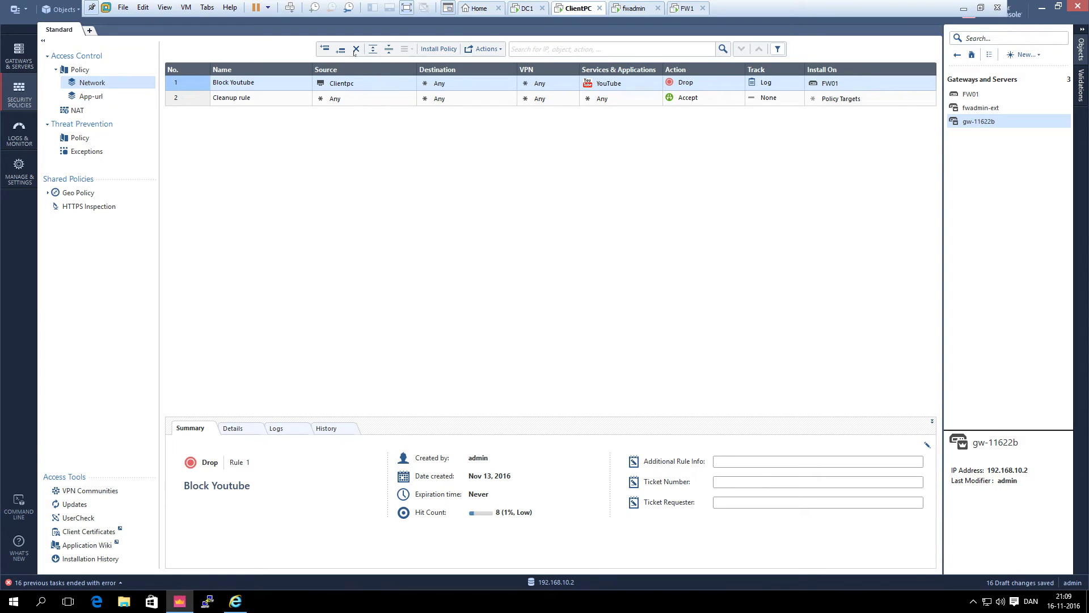
click(437, 49)
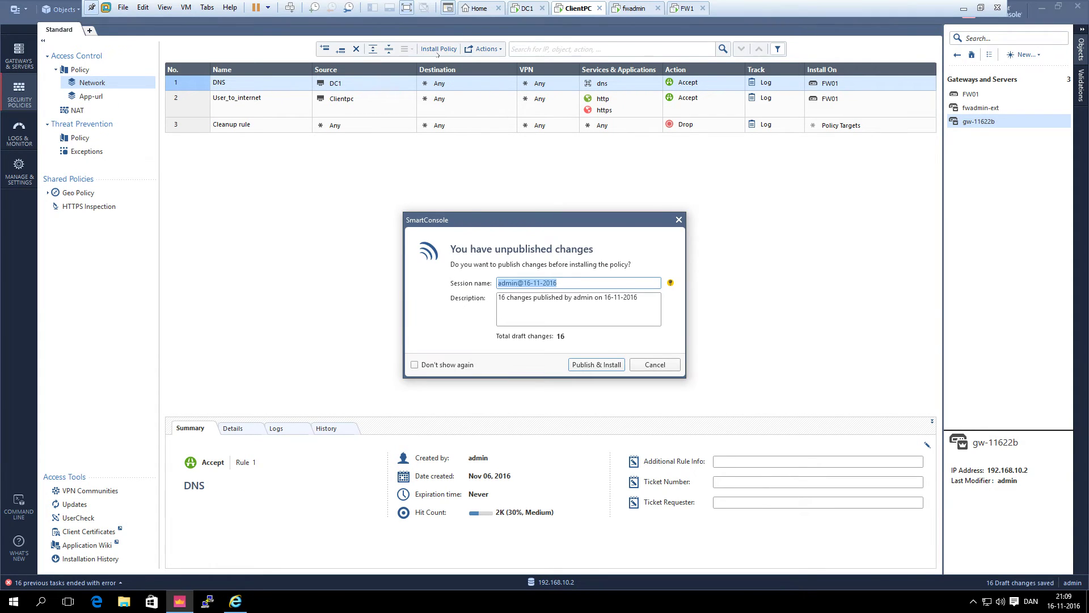
click(602, 364)
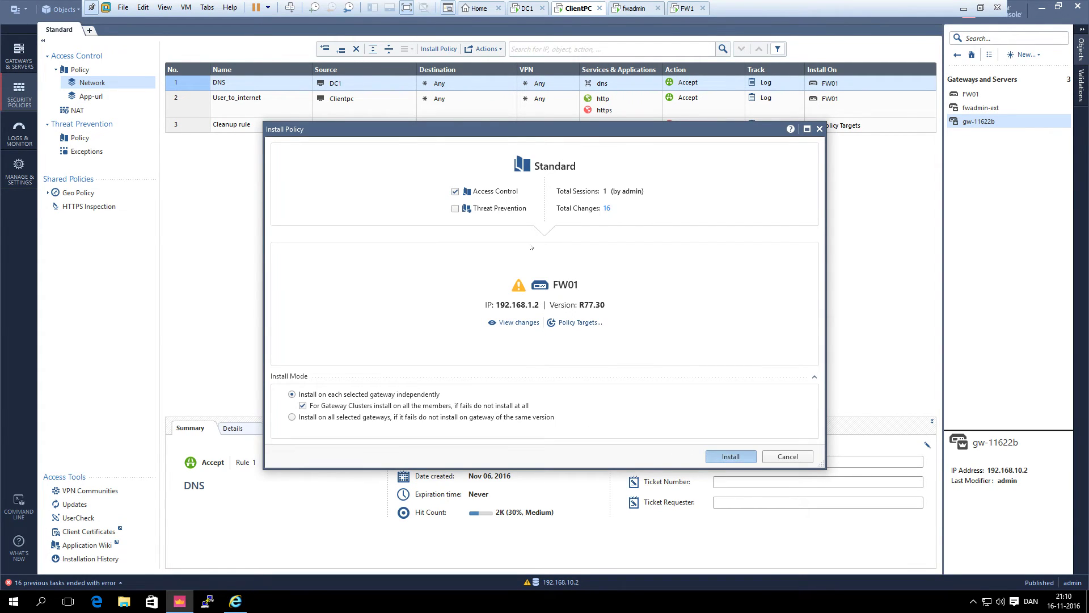
key(Return)
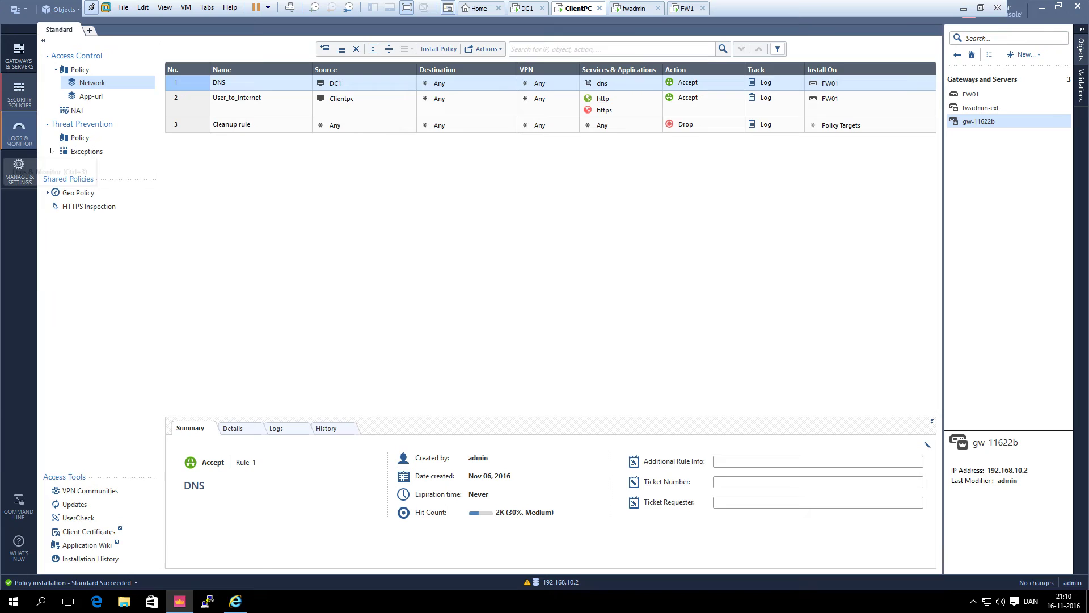
Clear the HTTPS Inspect log filter, enable auto-refresh, and inspect the 21:10:53 gw-11622b Drop log
click(19, 134)
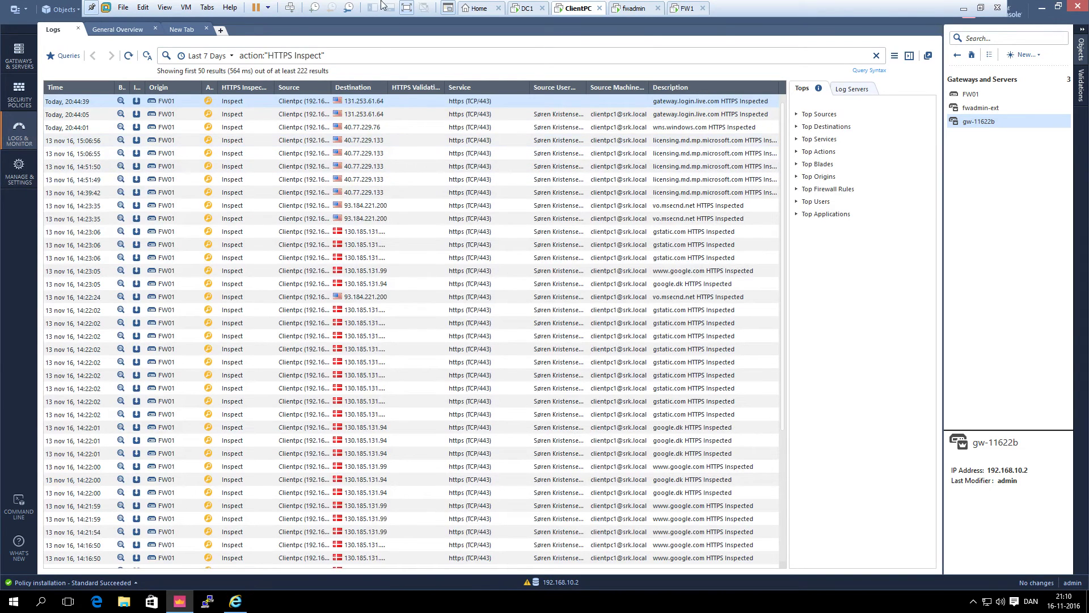
click(339, 55)
key(BackSpace)
key(BackSpace)
key(BackSpace)
key(BackSpace)
key(BackSpace)
key(BackSpace)
key(BackSpace)
key(BackSpace)
key(BackSpace)
key(BackSpace)
key(BackSpace)
key(BackSpace)
key(BackSpace)
key(BackSpace)
key(BackSpace)
key(BackSpace)
key(BackSpace)
key(BackSpace)
key(BackSpace)
key(BackSpace)
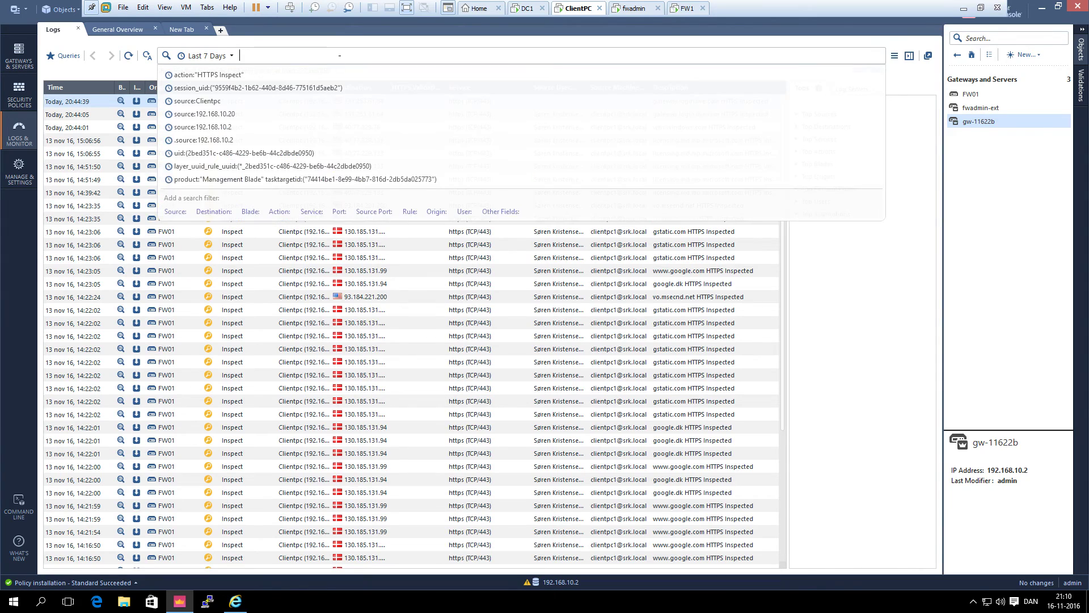
key(Return)
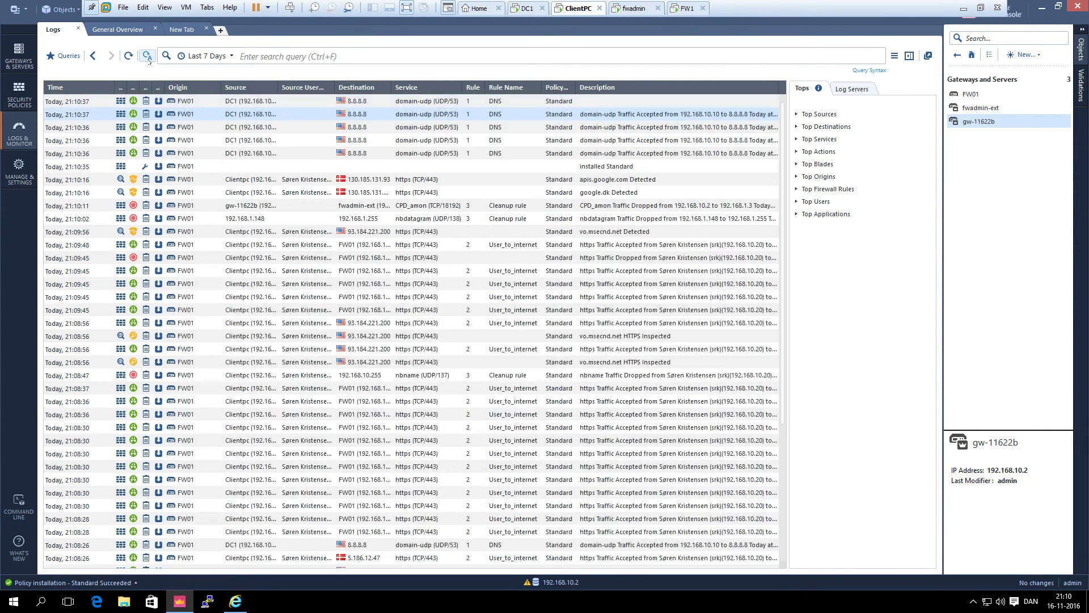
click(147, 57)
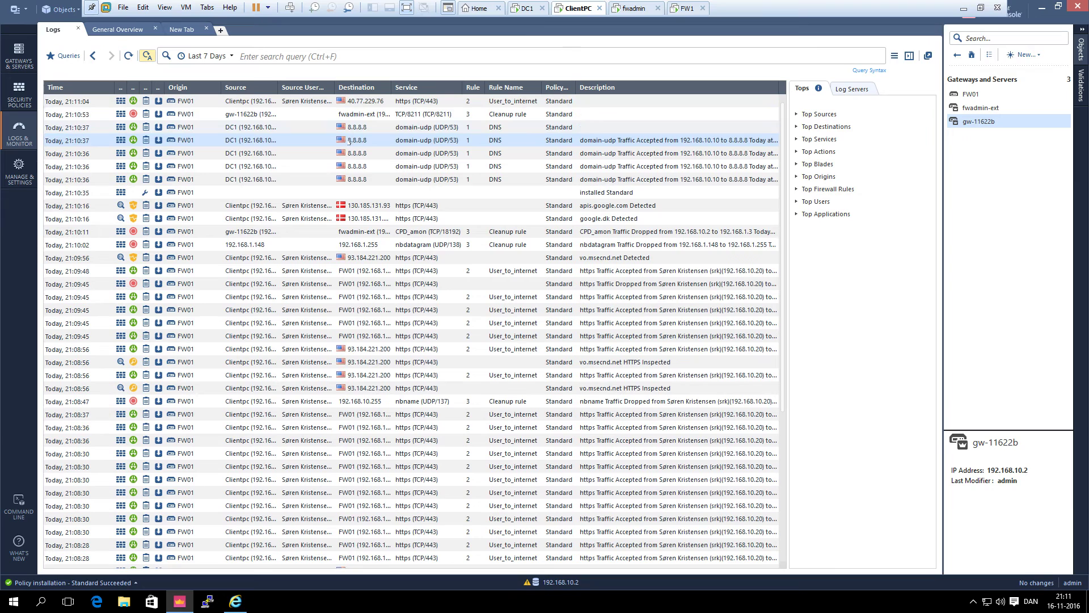
double_click(358, 114)
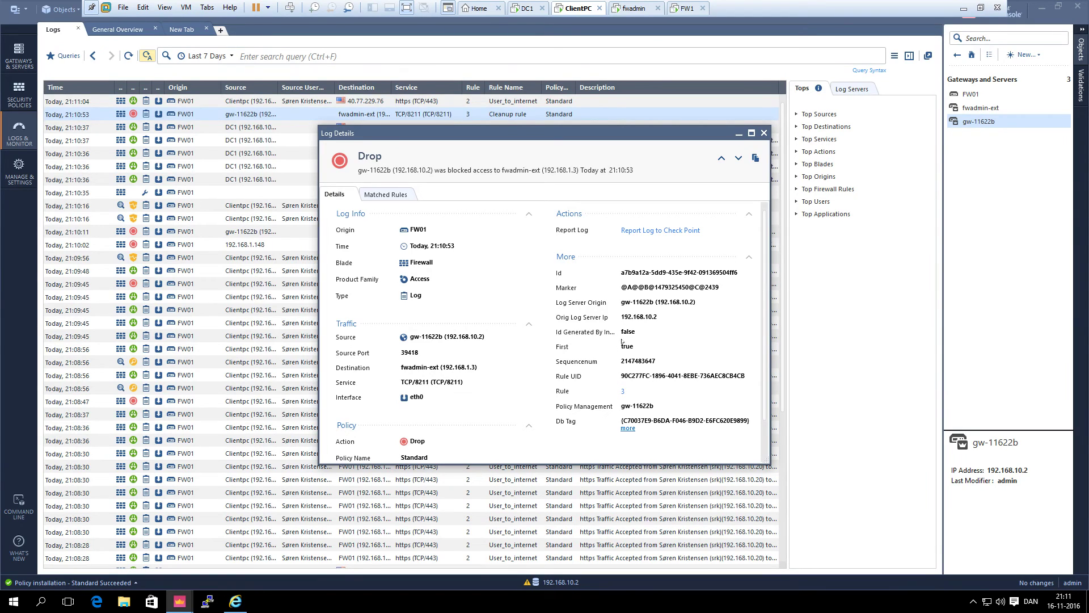
click(764, 133)
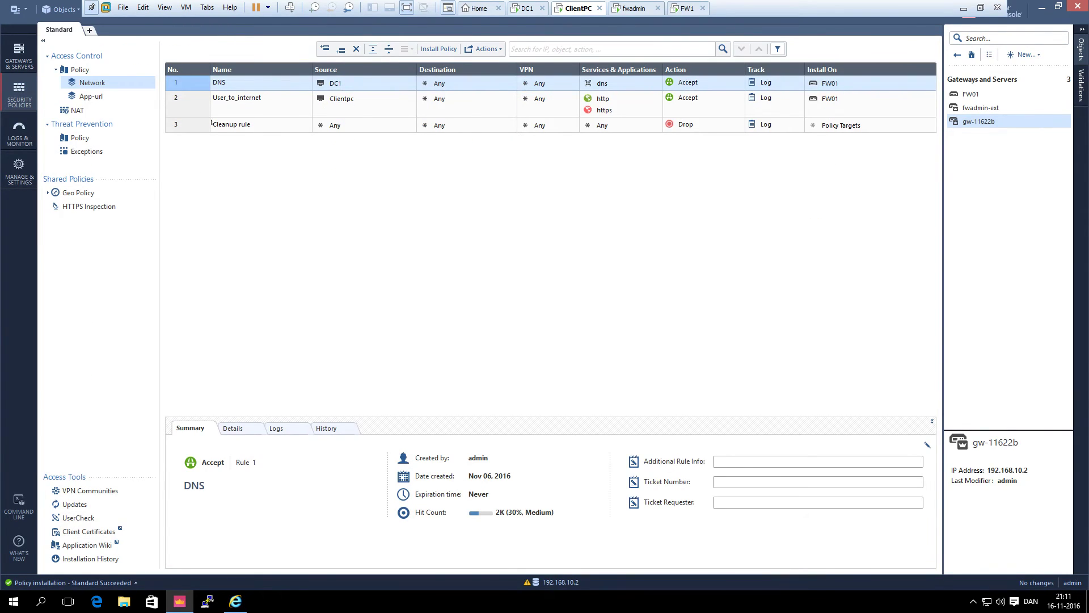
Insert a new rule named 'Manager to internet' above User_to_internet
right_click(206, 108)
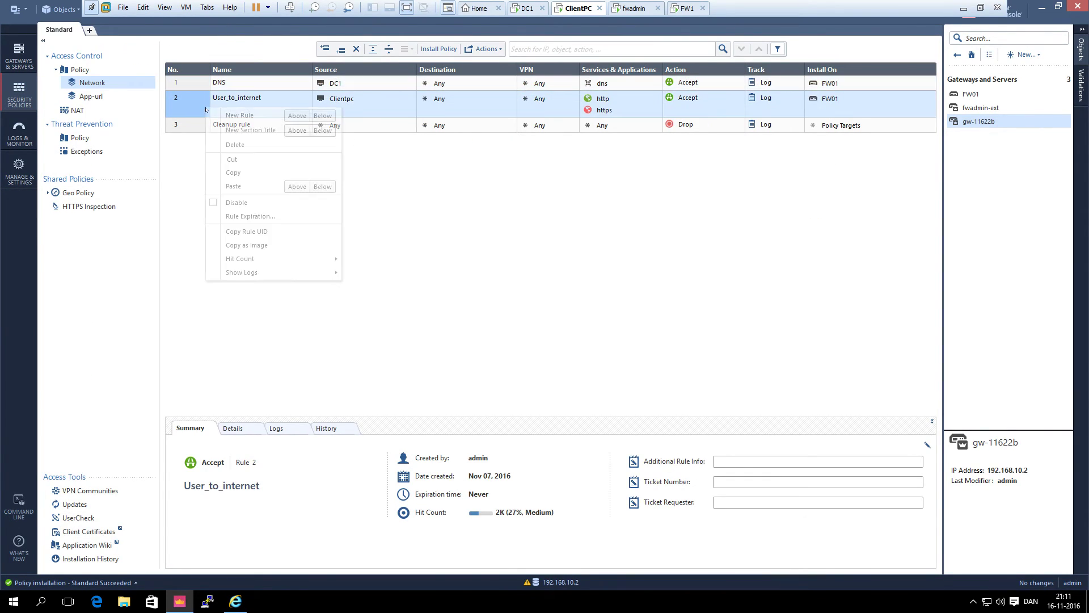
click(296, 115)
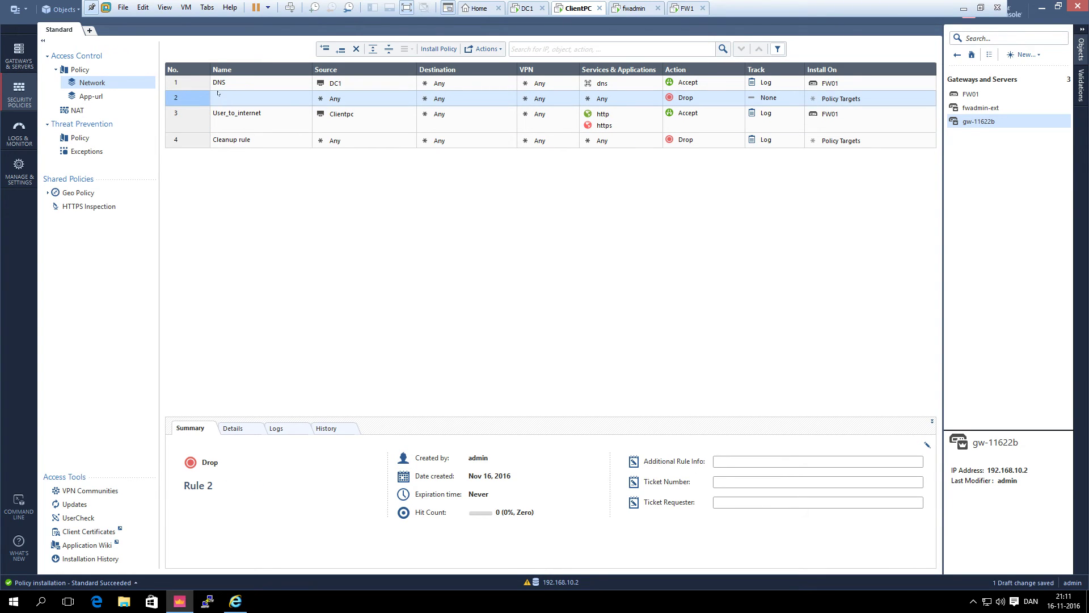
double_click(216, 98)
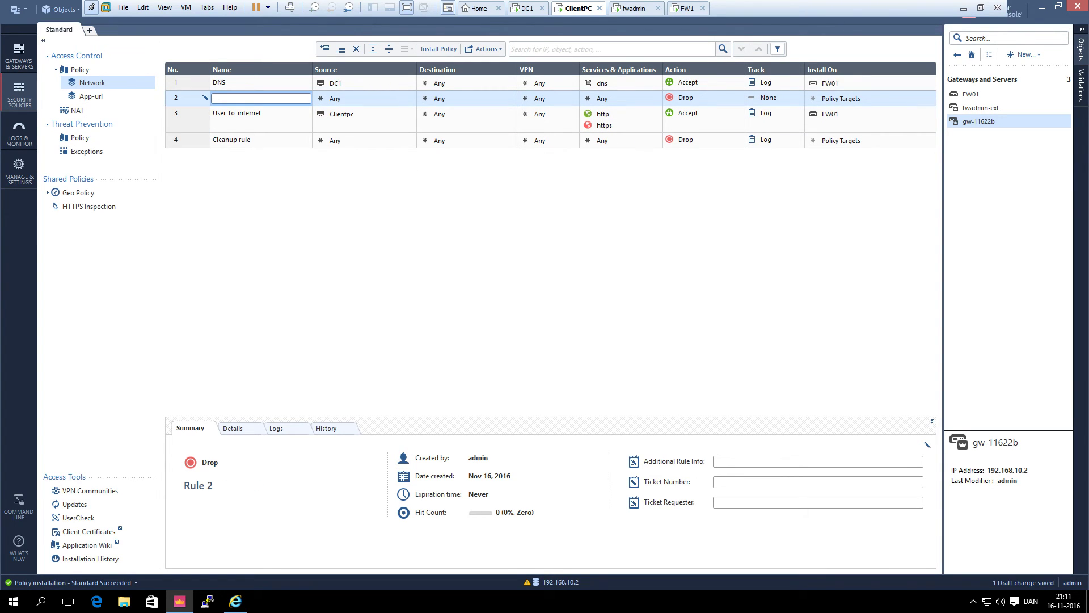
text(Manager to internet)
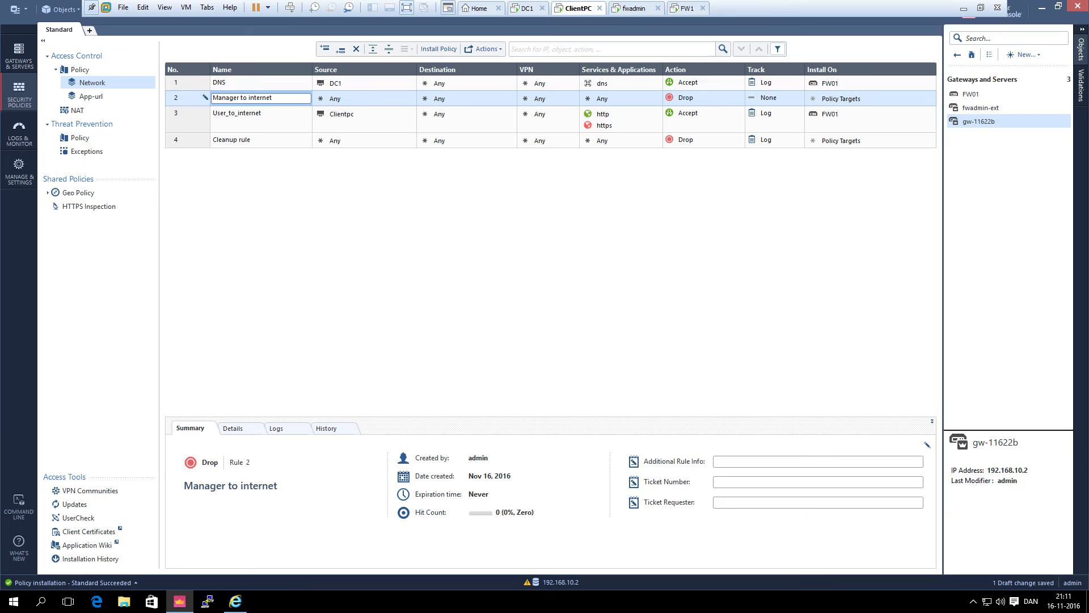
click(336, 100)
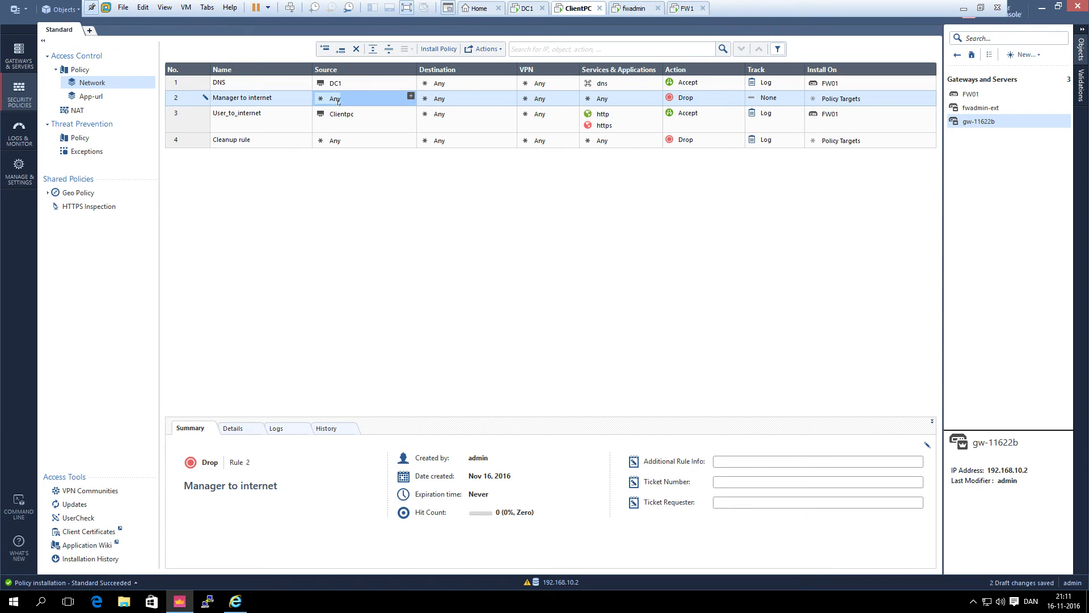
Give the new rule source gw-11622b, action Accept and track Log
right_click(338, 100)
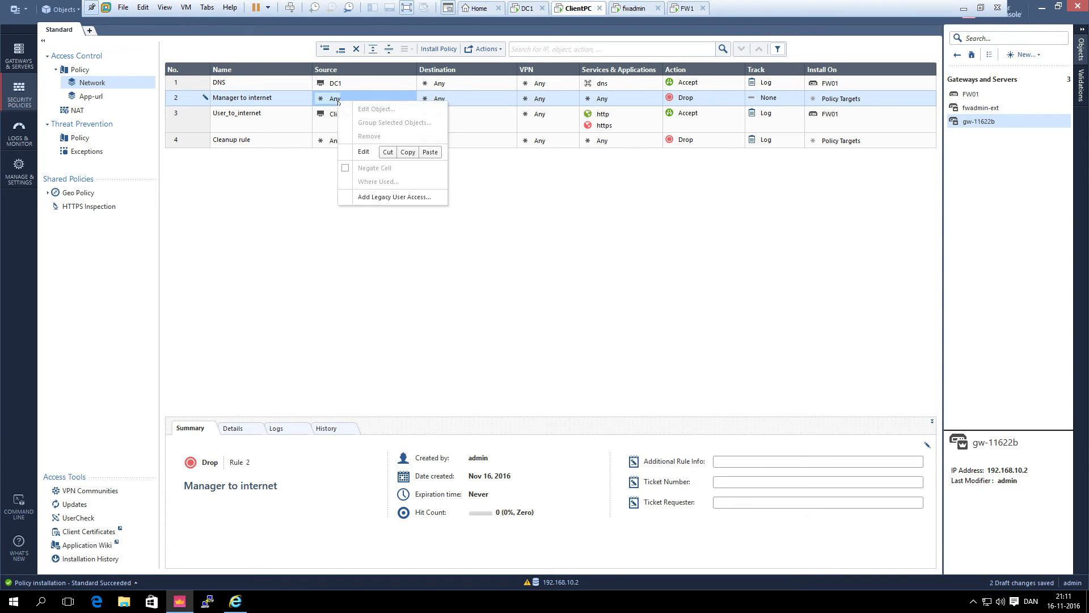
click(375, 100)
click(411, 96)
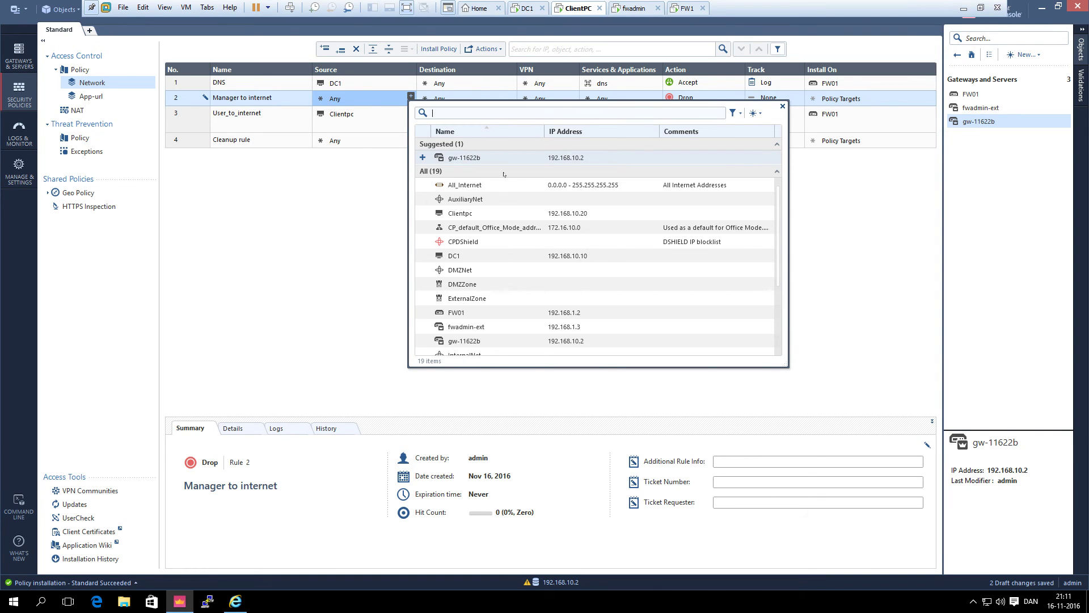
click(458, 159)
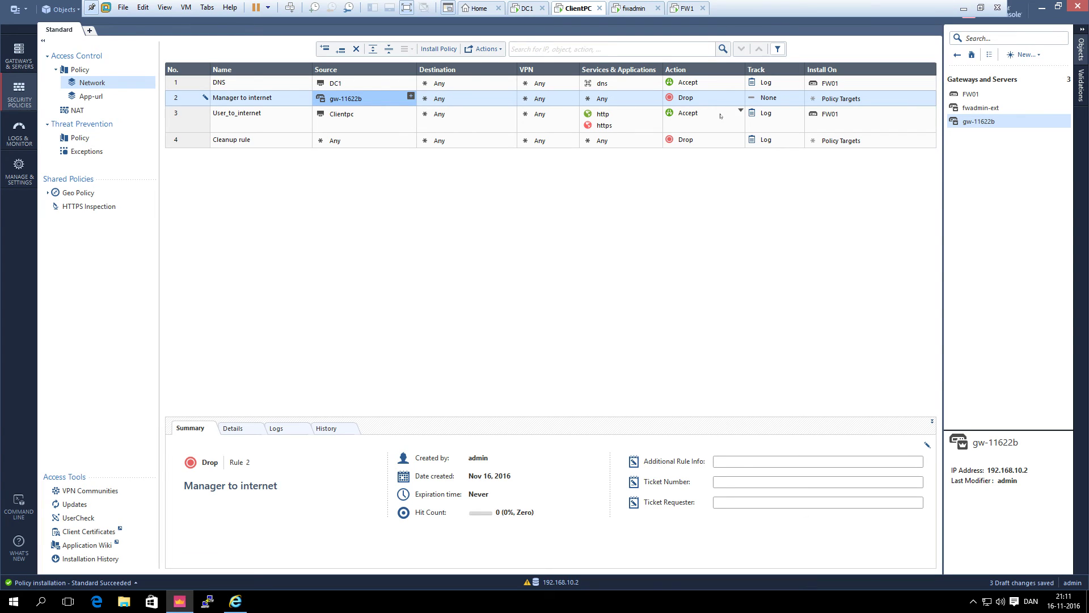
click(680, 98)
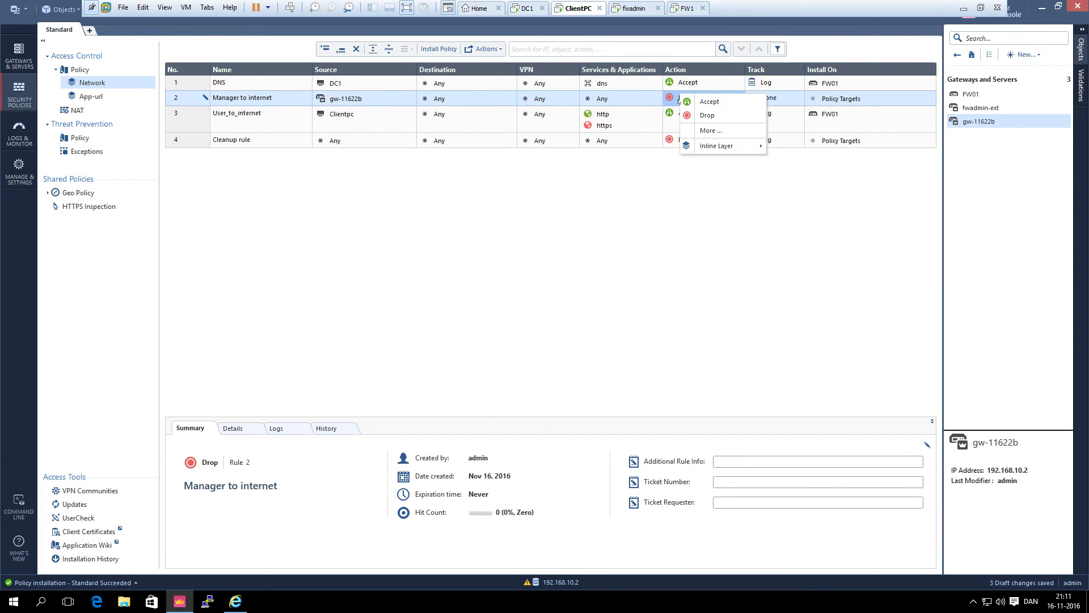
click(712, 101)
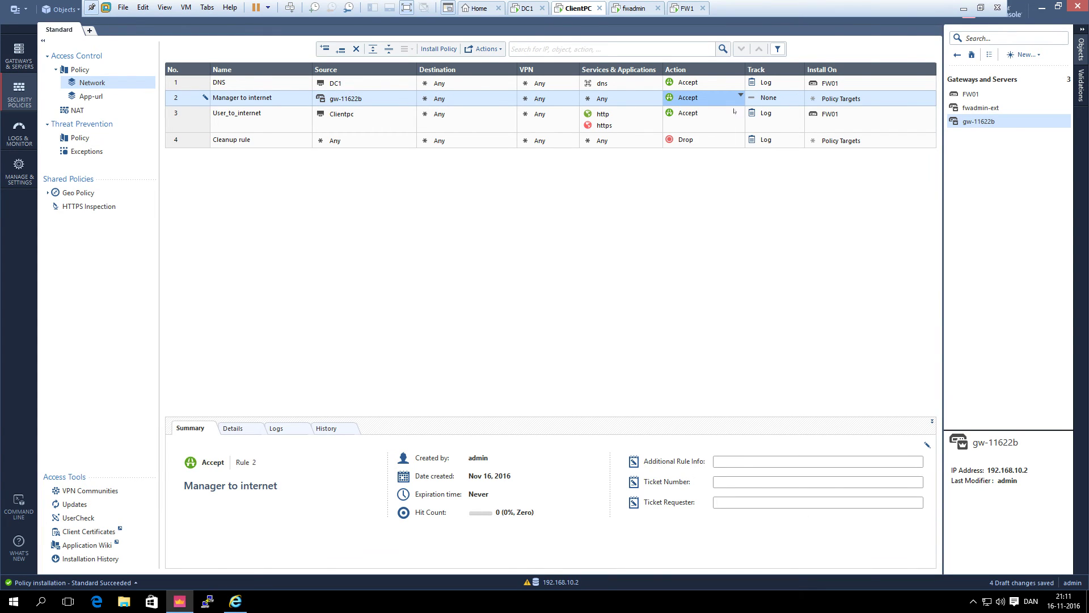
click(761, 97)
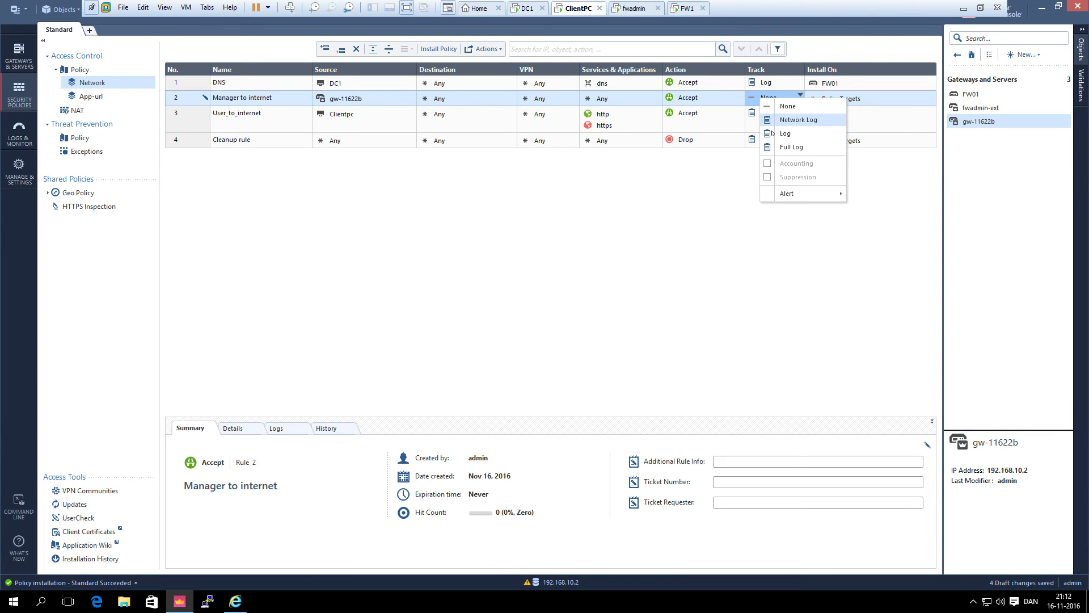
click(777, 134)
Set the new rule's Install On target to FW01
right_click(819, 101)
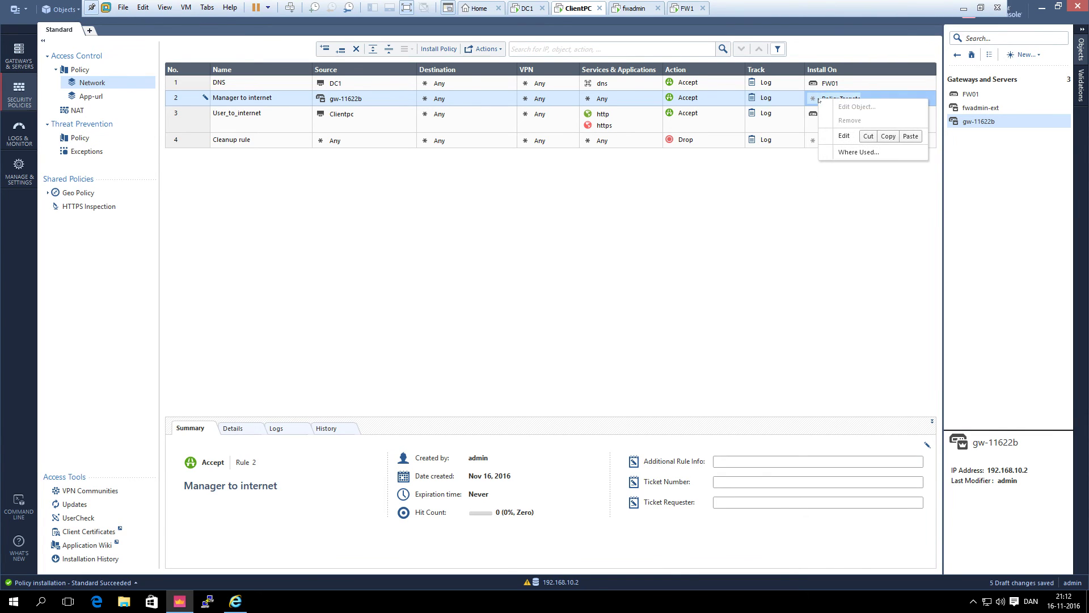
key(Escape)
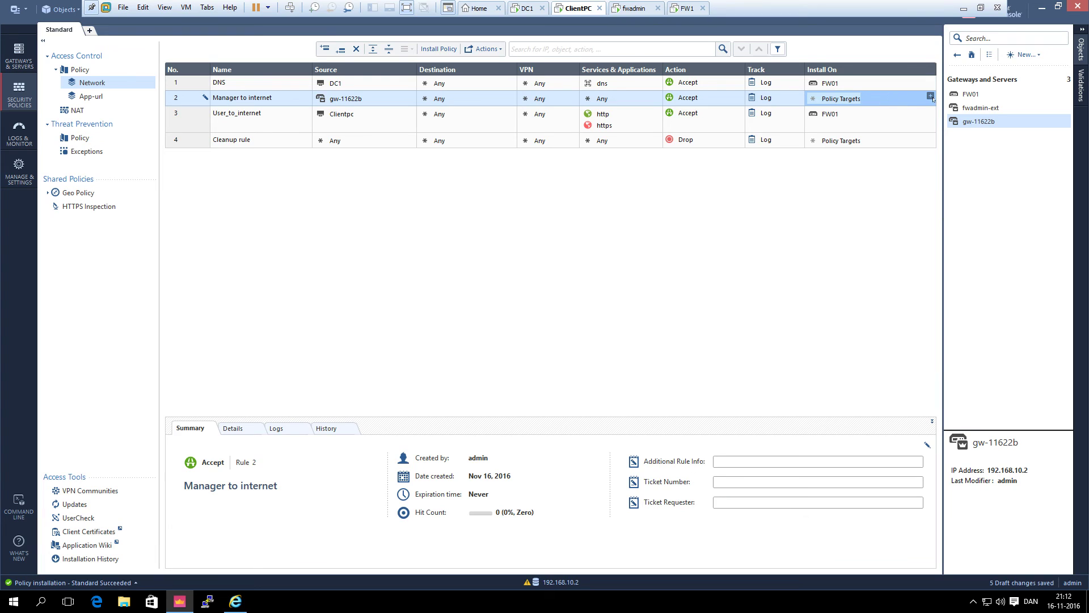
click(930, 97)
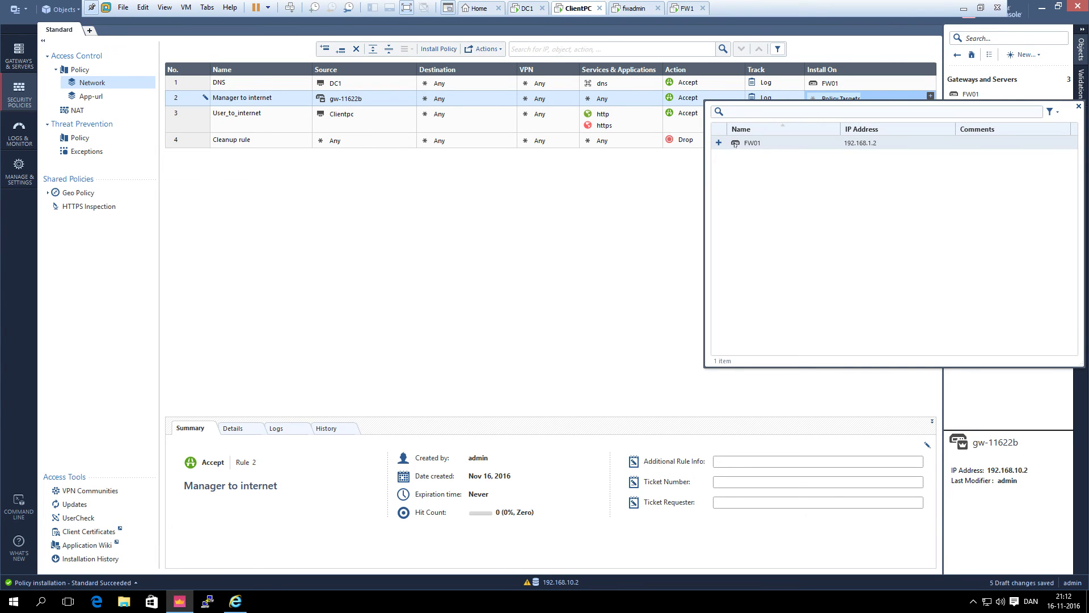
click(719, 143)
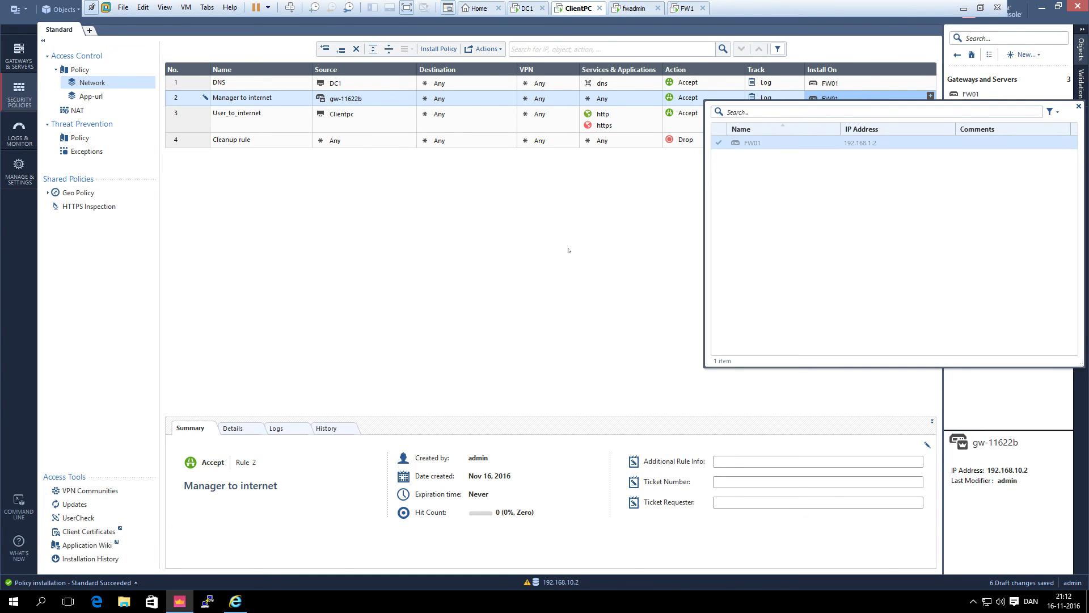
click(560, 209)
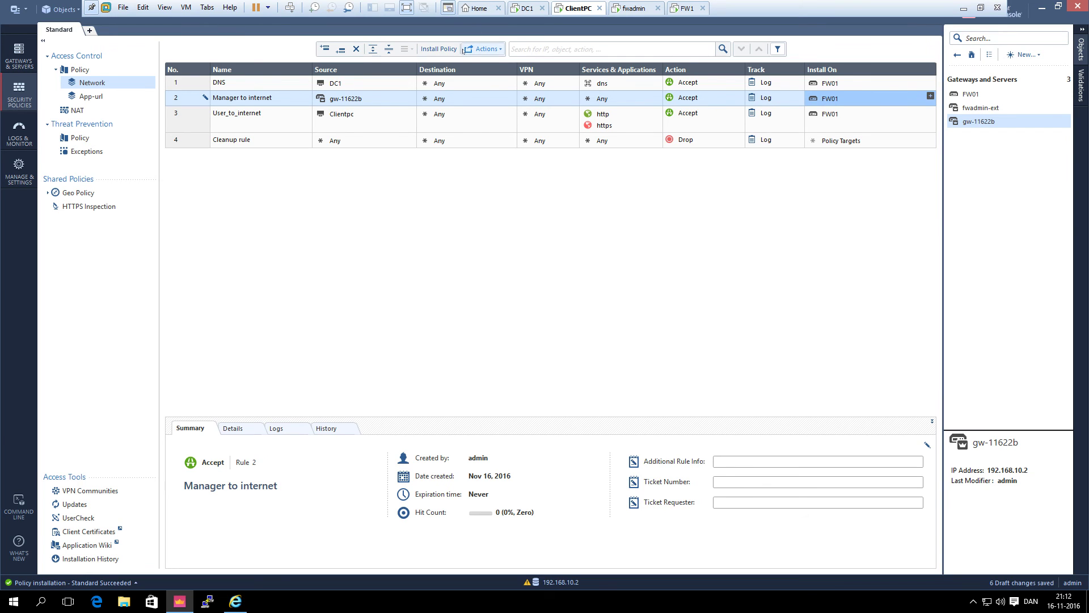
click(439, 48)
Publish the changes, install the policy on FW01, and return to the traffic logs
click(573, 368)
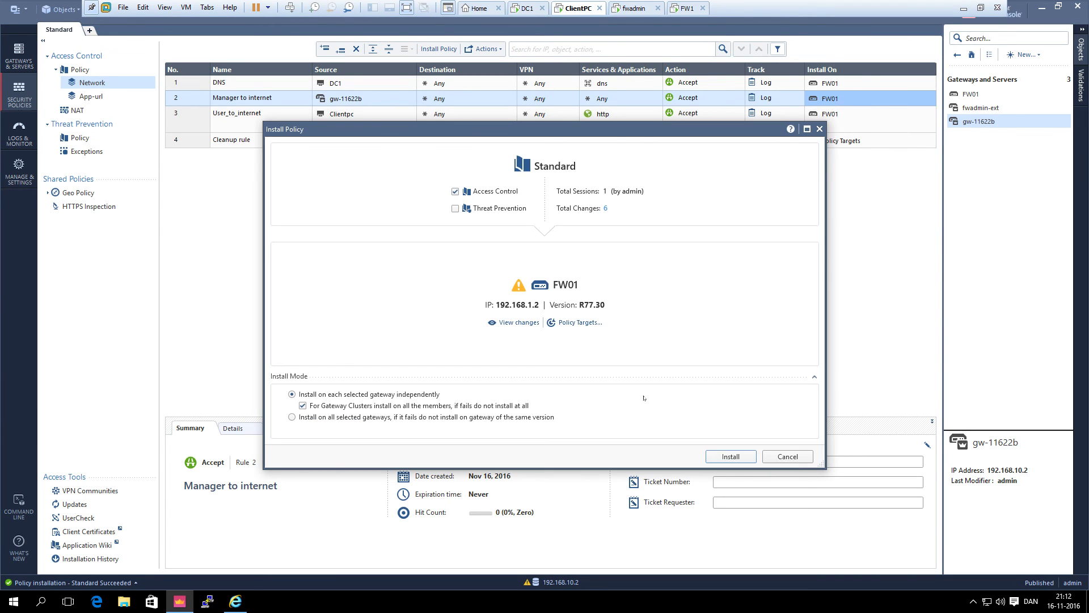
click(730, 457)
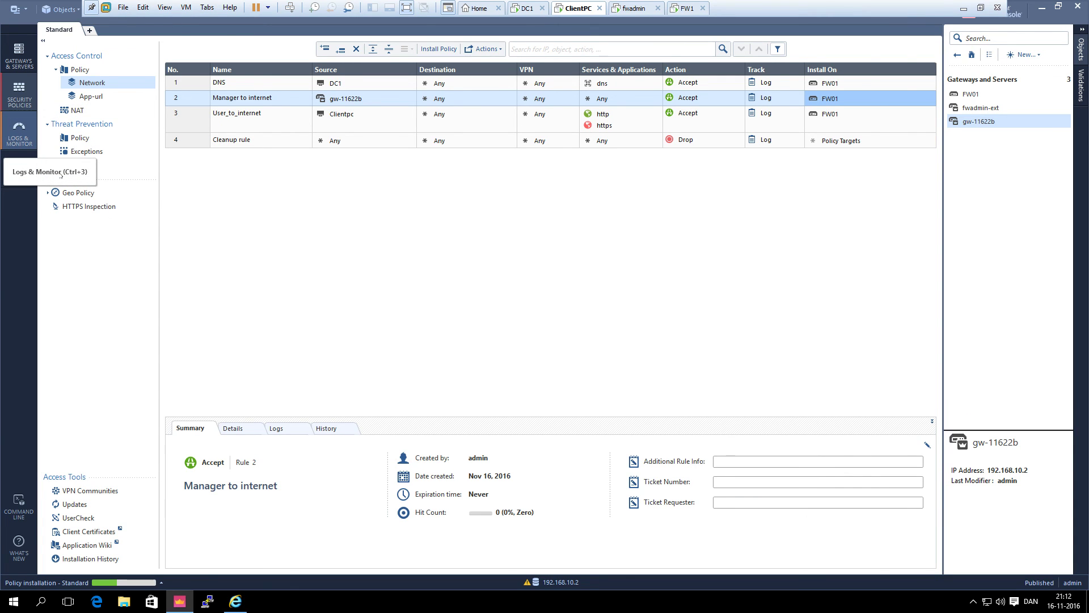
click(19, 137)
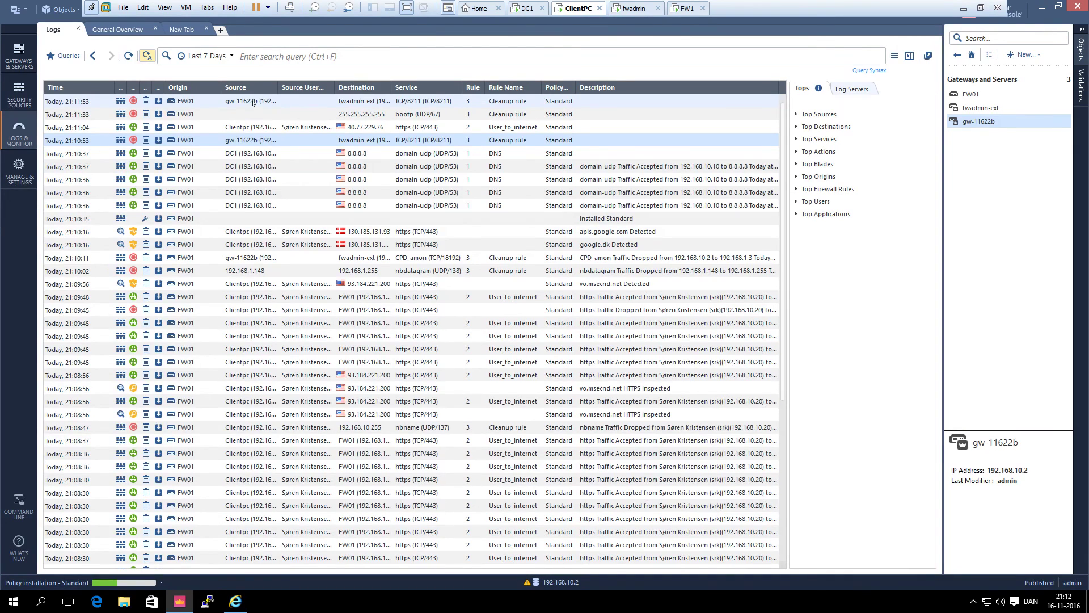
Filter logs to source 192.168.10.2 and inspect the 21:12:53 Accept entry from Manager to internet
right_click(254, 102)
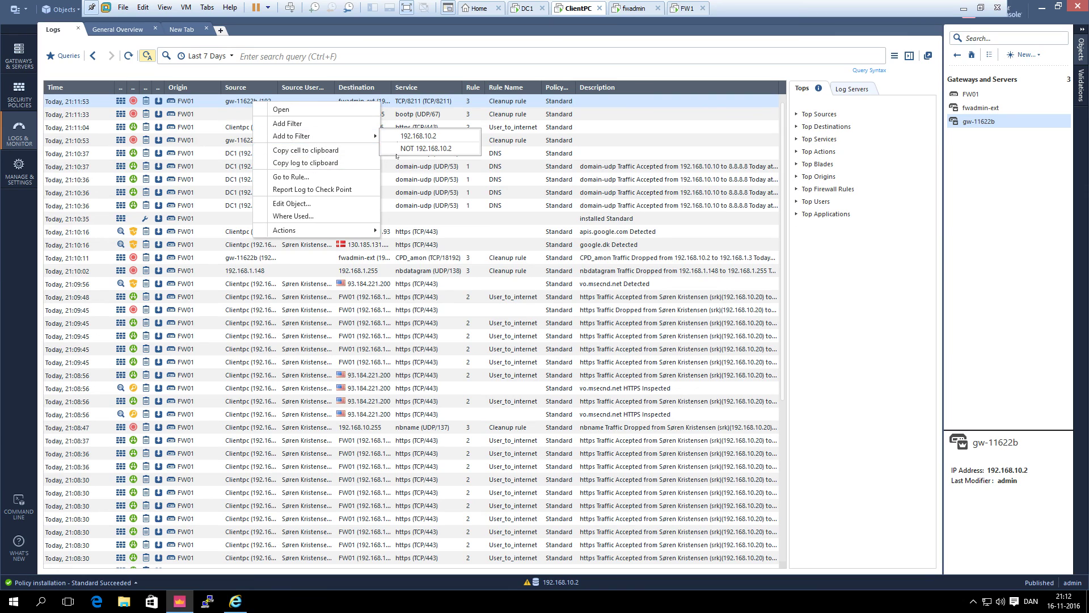
click(418, 137)
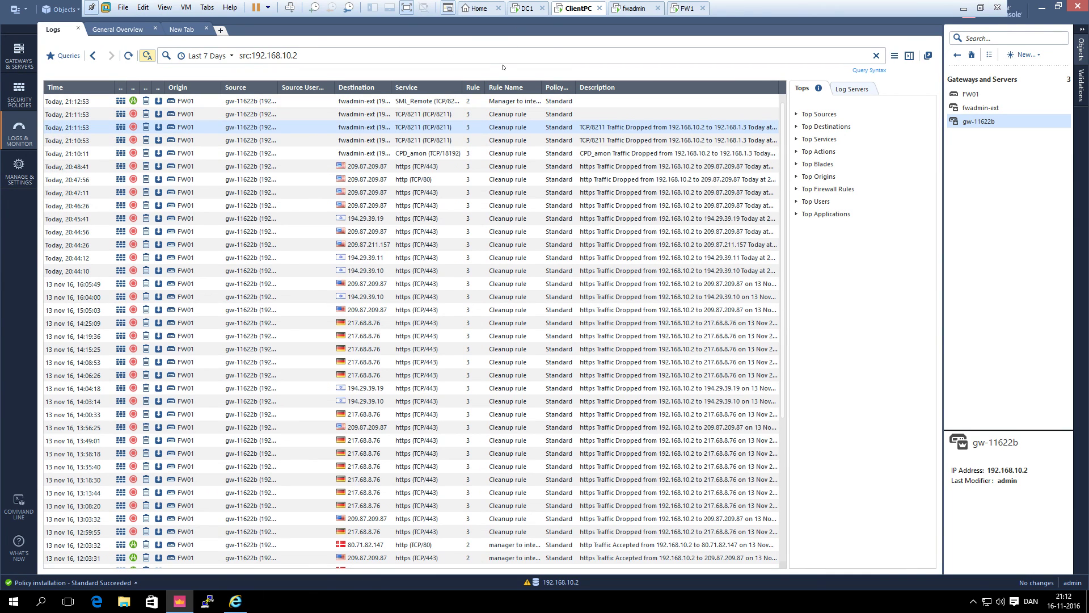
click(398, 101)
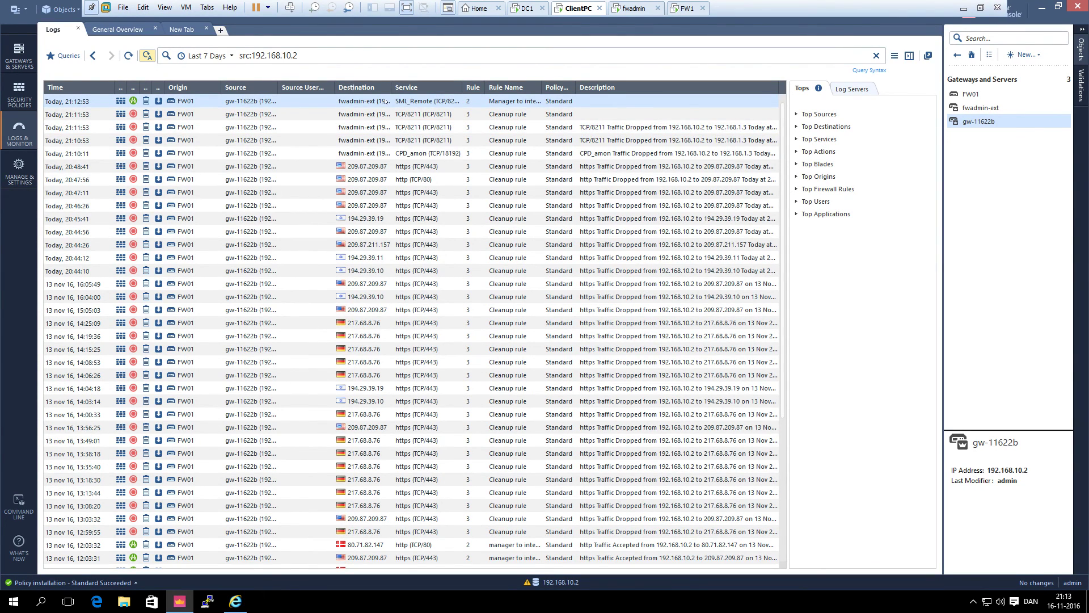
double_click(386, 101)
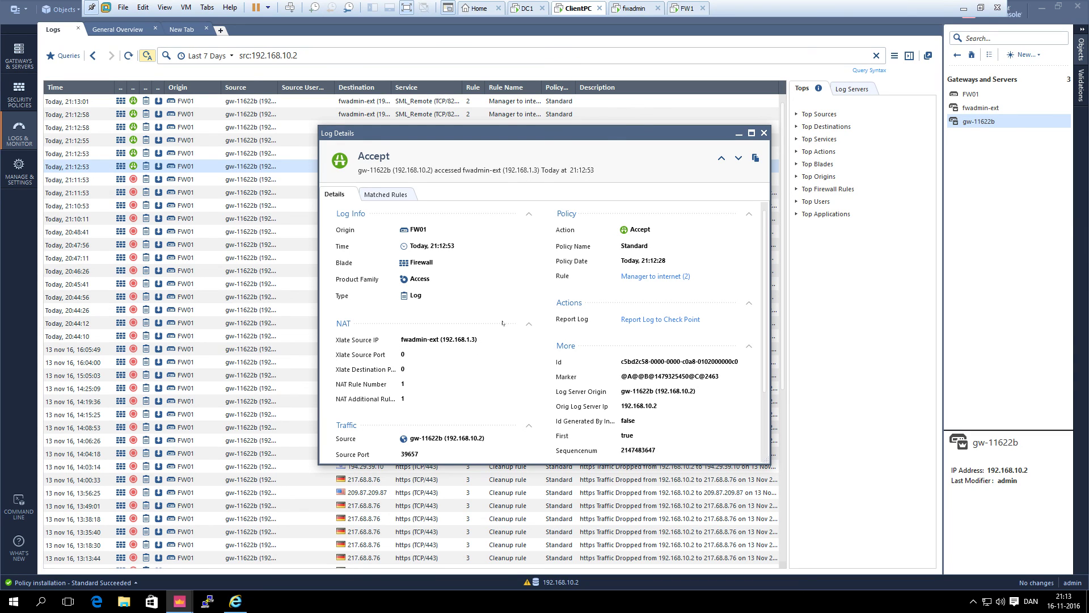
click(764, 133)
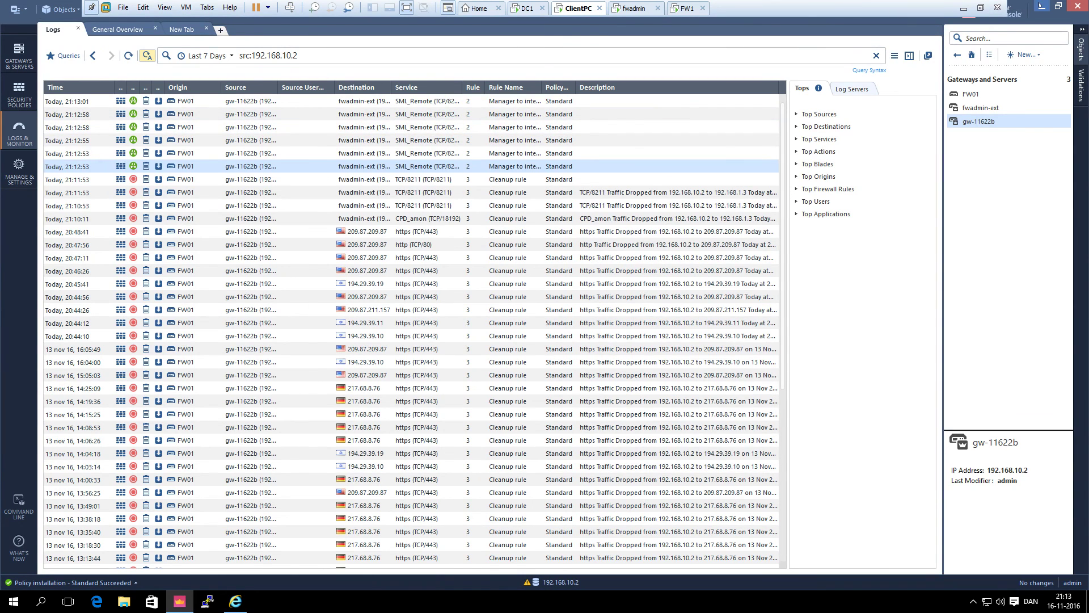